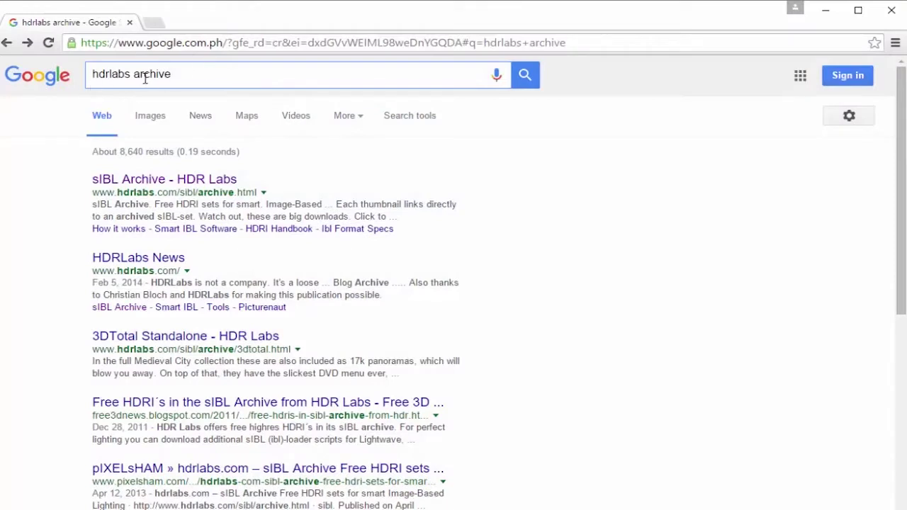
- Open the sIBL Archive page of HDR Labs and examine the free HDRI sets, including the details of Chelsea Stairs
click(178, 186)
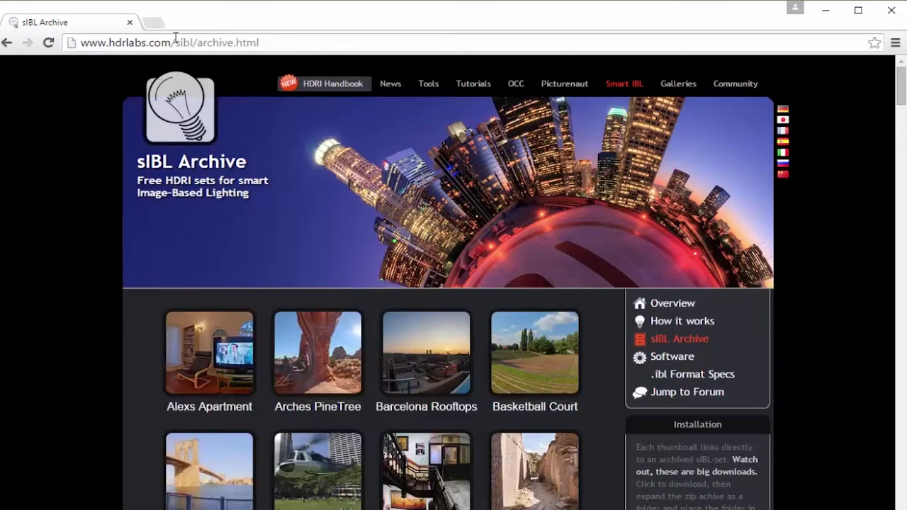
scroll(97, 155, down, 2)
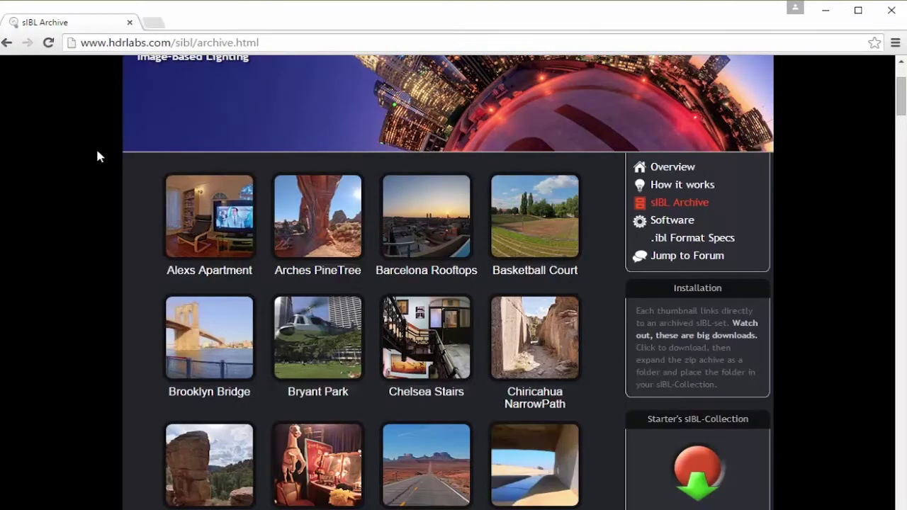
scroll(97, 156, down, 8)
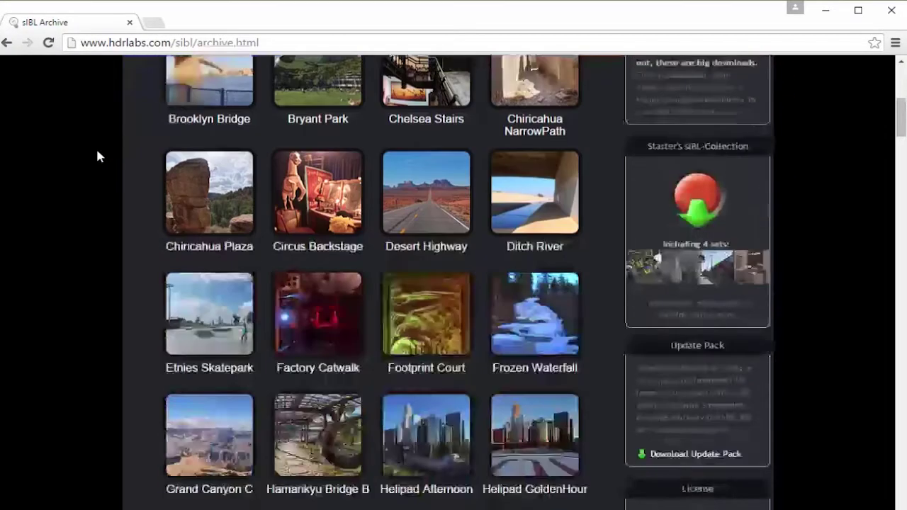
scroll(97, 156, down, 1)
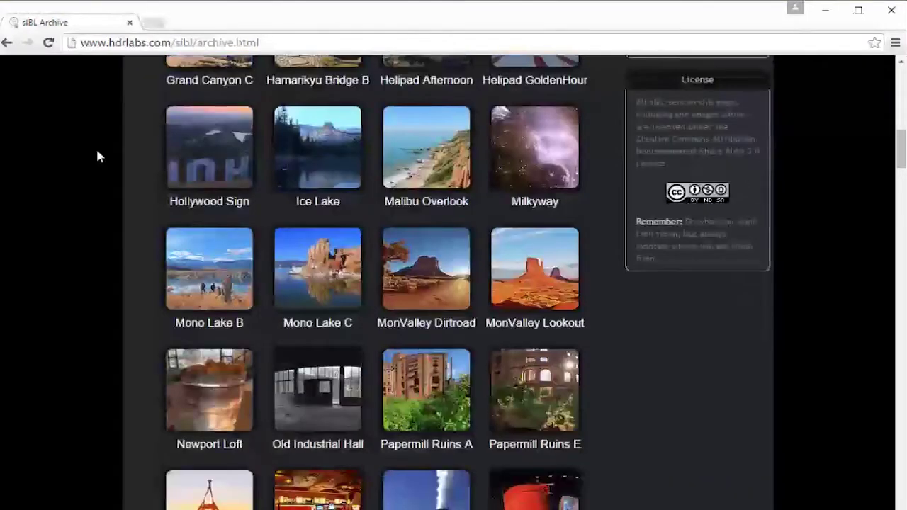
scroll(97, 156, down, 1)
scroll(97, 155, up, 10)
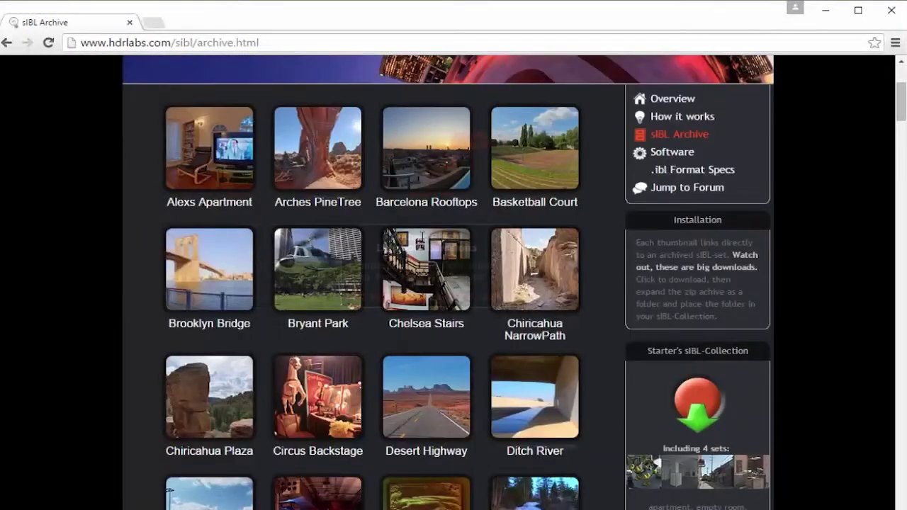
mouse_move(417, 285)
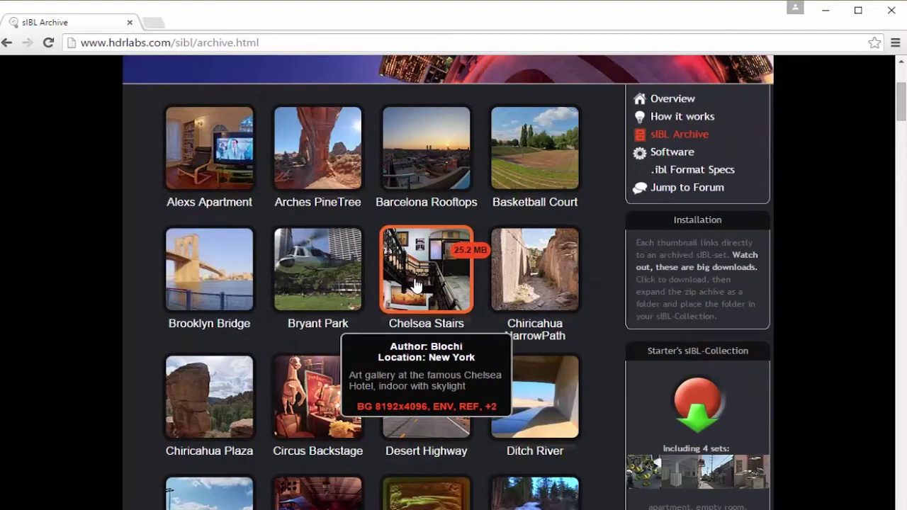
- Switch to Maya, minimise the rendered car image, and create a polygon plane centred on the grid and extending beyond its edges
click(828, 16)
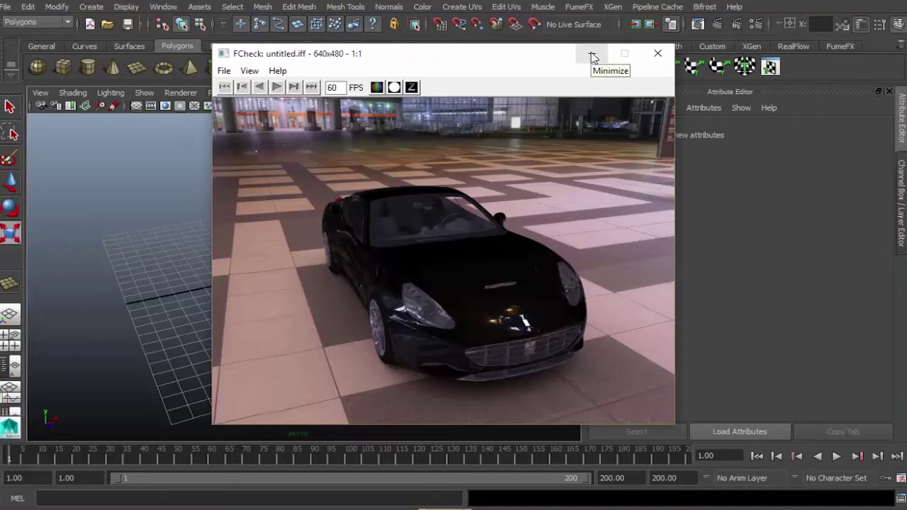
click(592, 57)
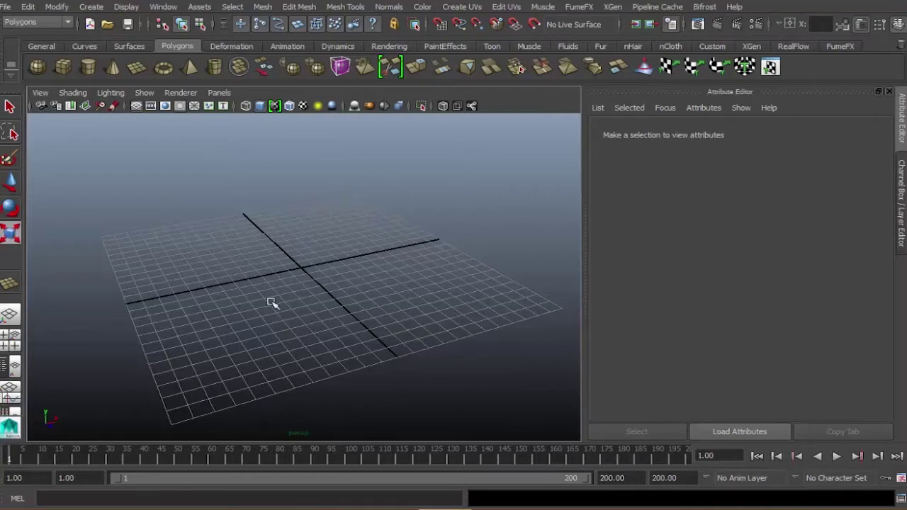
click(137, 68)
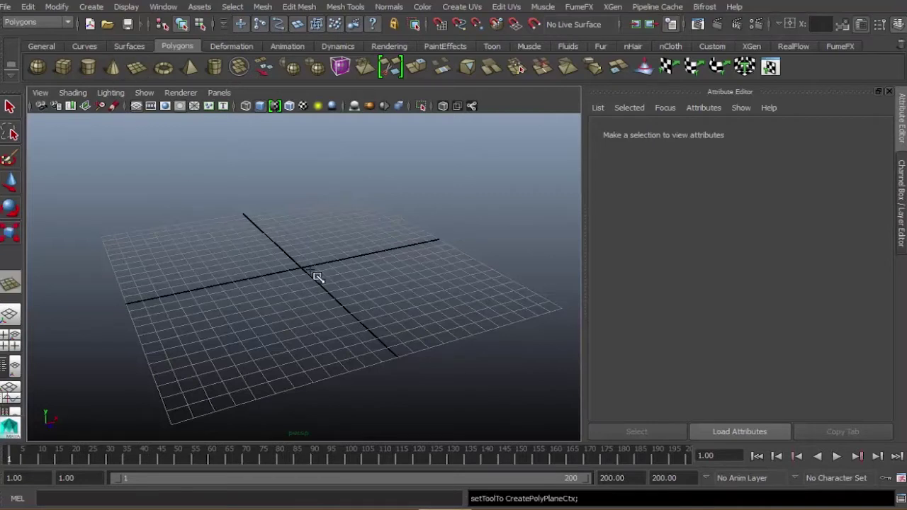
mouse_move(313, 274)
mouse_down()
mouse_move(479, 476)
mouse_move(469, 466)
mouse_up()
key(f)
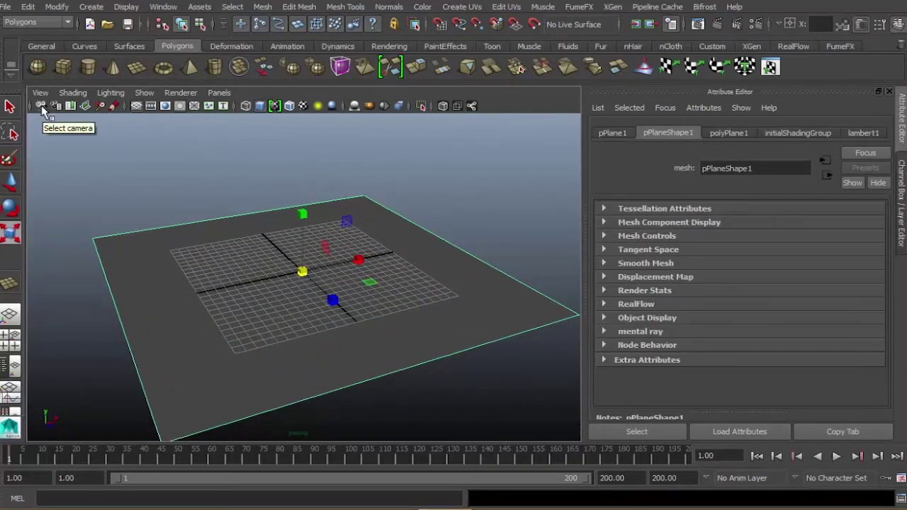
- Select the persp camera and expand its mental ray attributes to show the shader slots
click(42, 108)
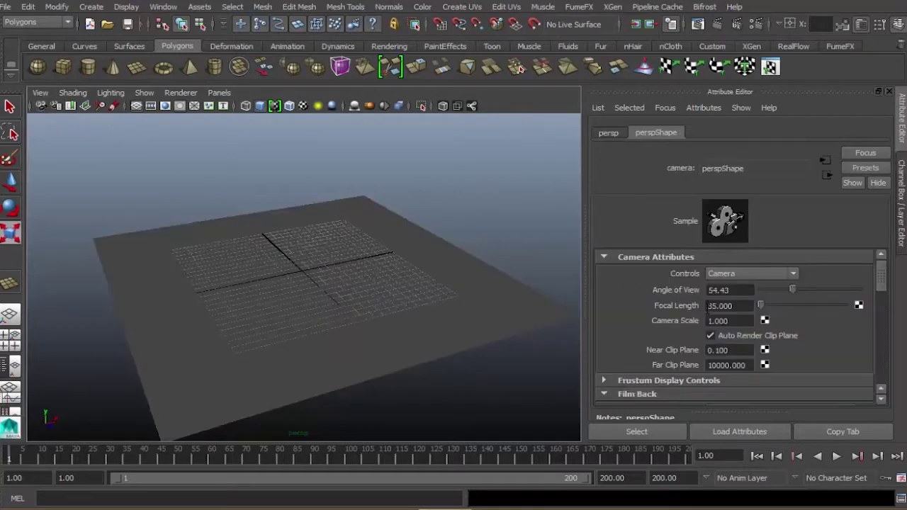
scroll(706, 311, down, 3)
click(704, 313)
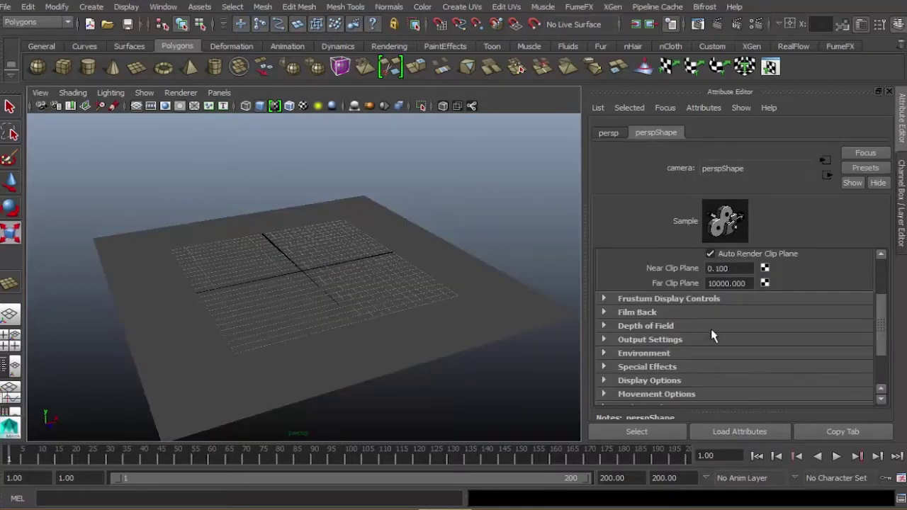
scroll(711, 329, down, 3)
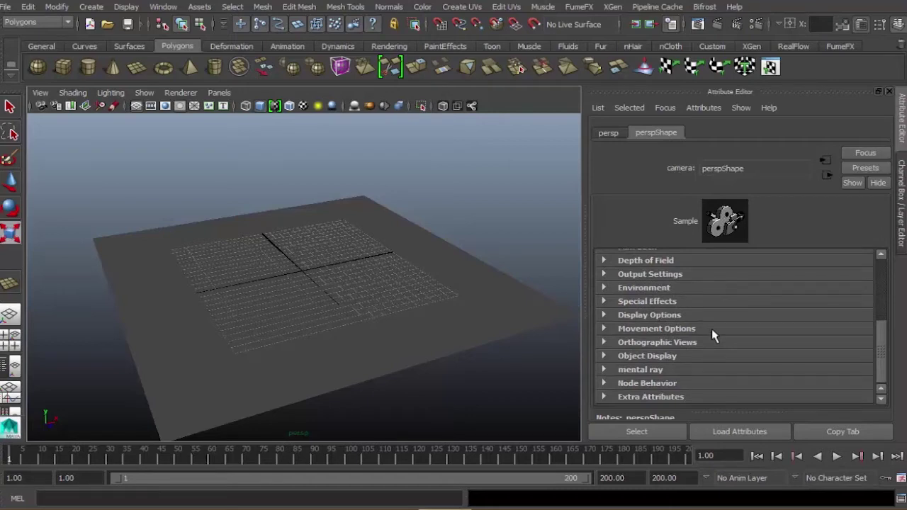
click(639, 373)
scroll(673, 342, down, 1)
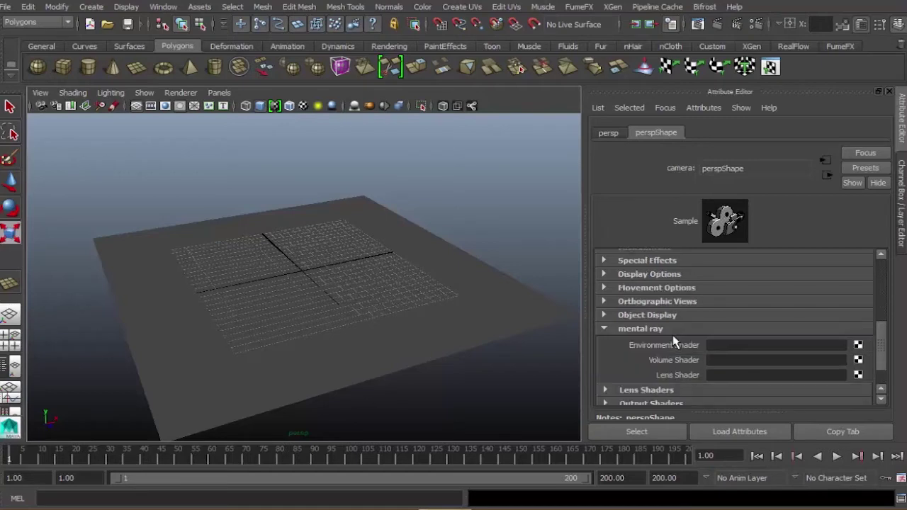
scroll(673, 342, down, 1)
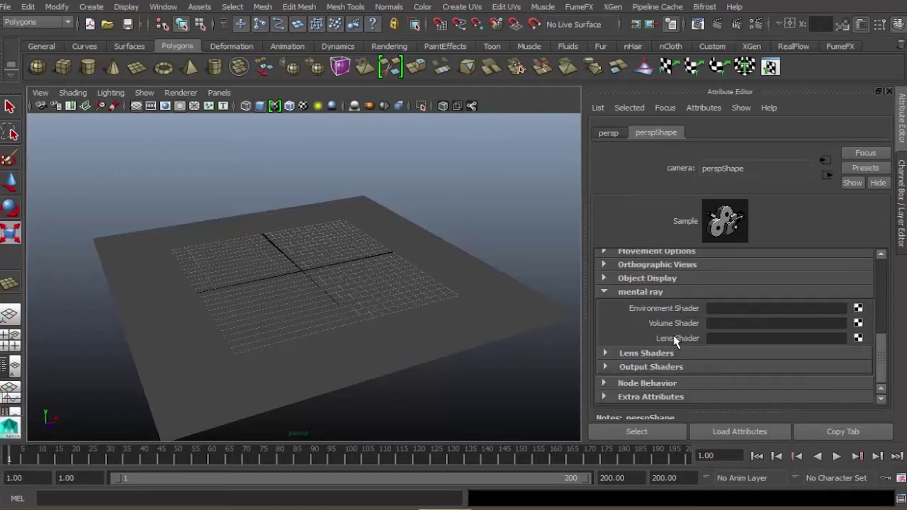
- Find the mia_exposure_simple node by filtering for mia_e and assign it as the persp camera's Lens Shader
click(859, 340)
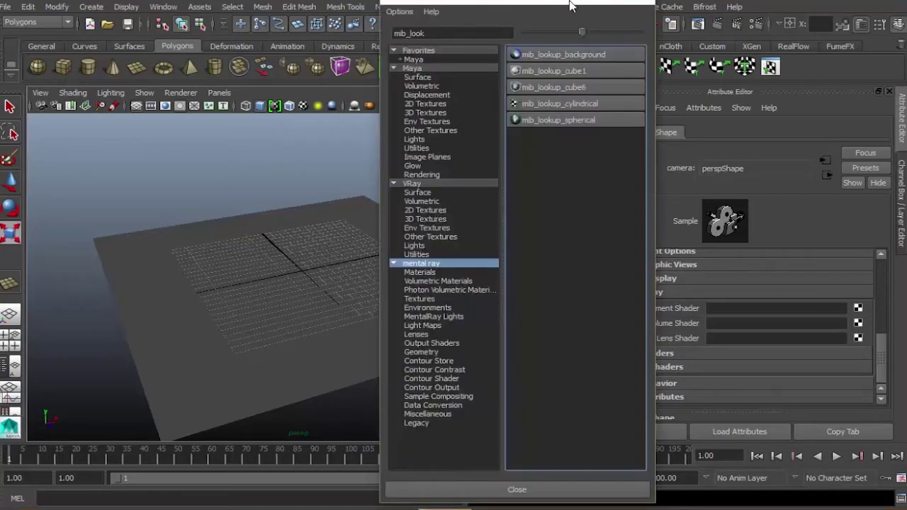
drag(546, 4, 450, 4)
drag(340, 37, 292, 38)
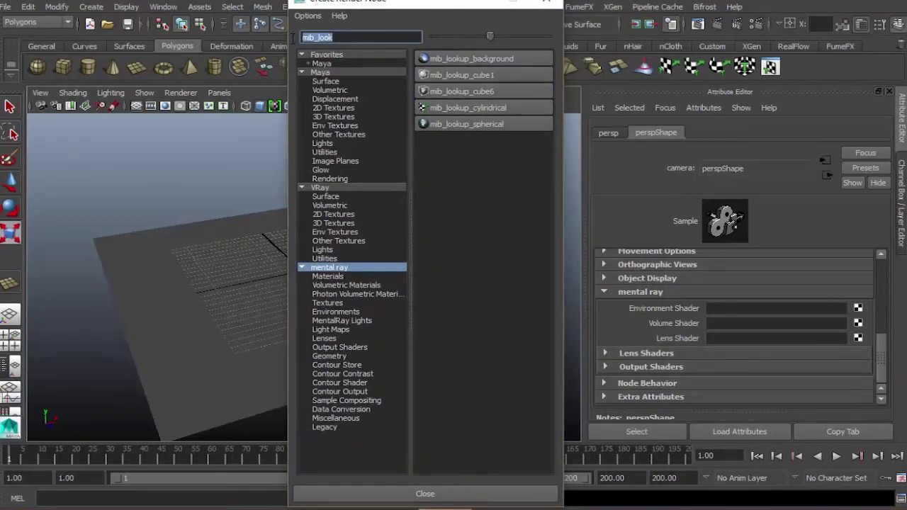
text(mia)
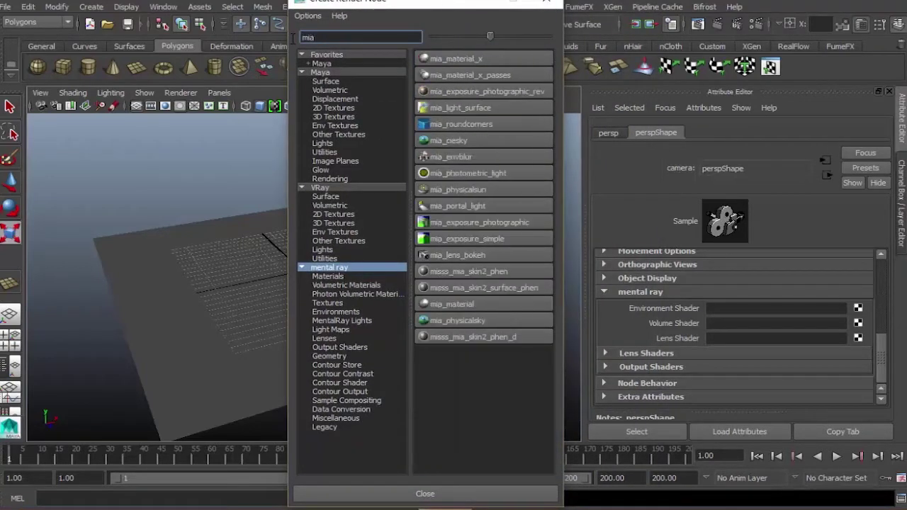
text(_e)
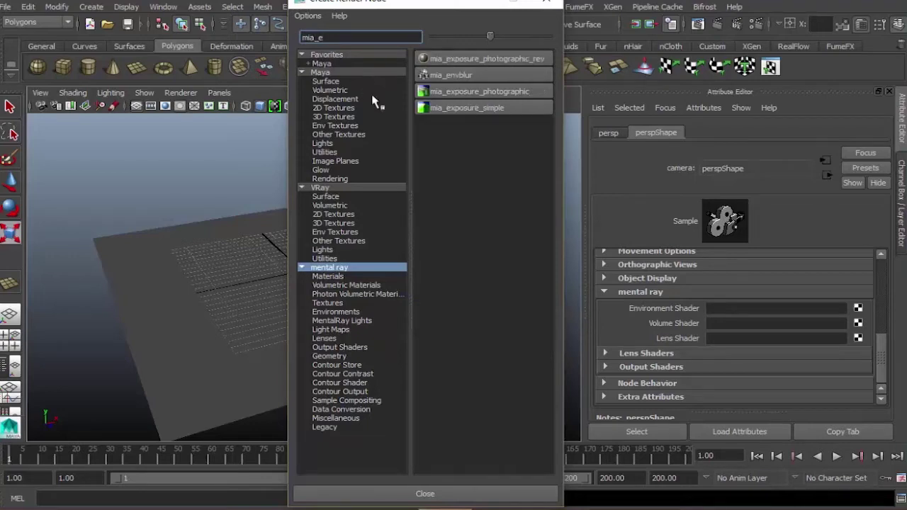
click(498, 110)
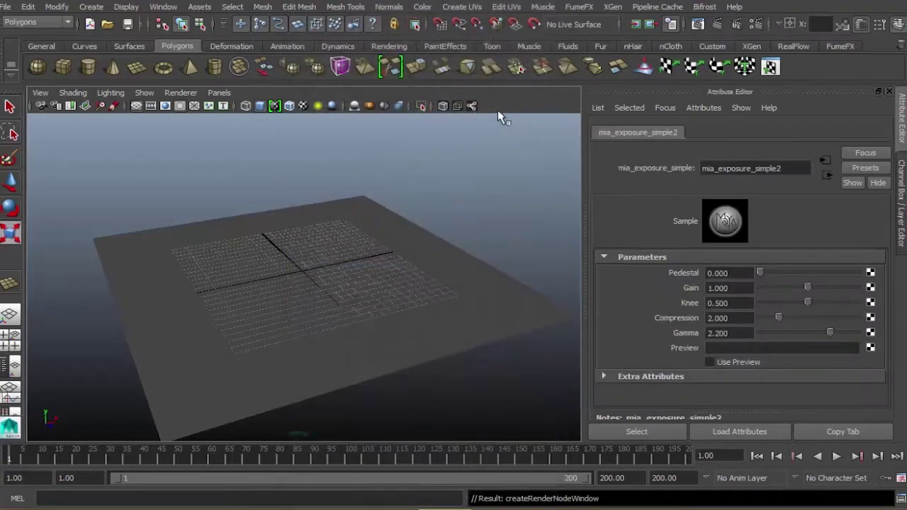
- Start adding an Environment Shader to the persp camera and search the render nodes for mip_rayswitch
click(40, 105)
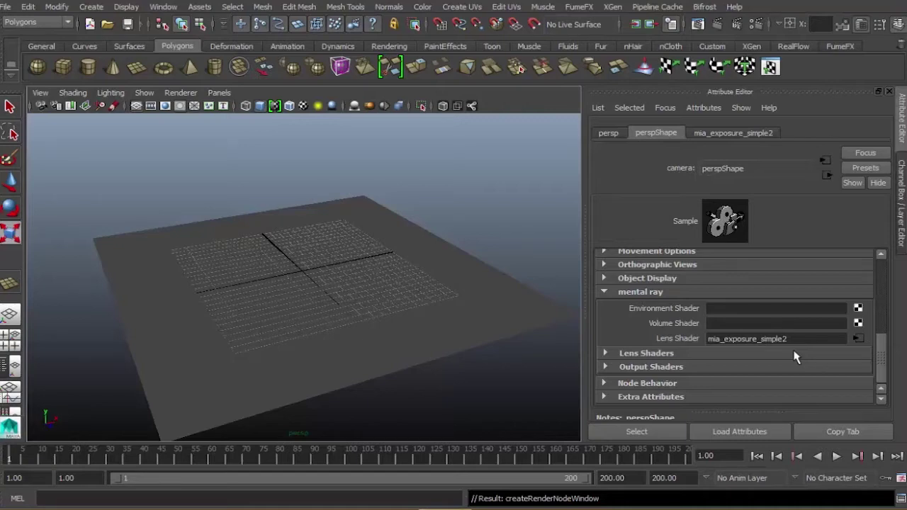
click(858, 310)
drag(513, 5, 391, 10)
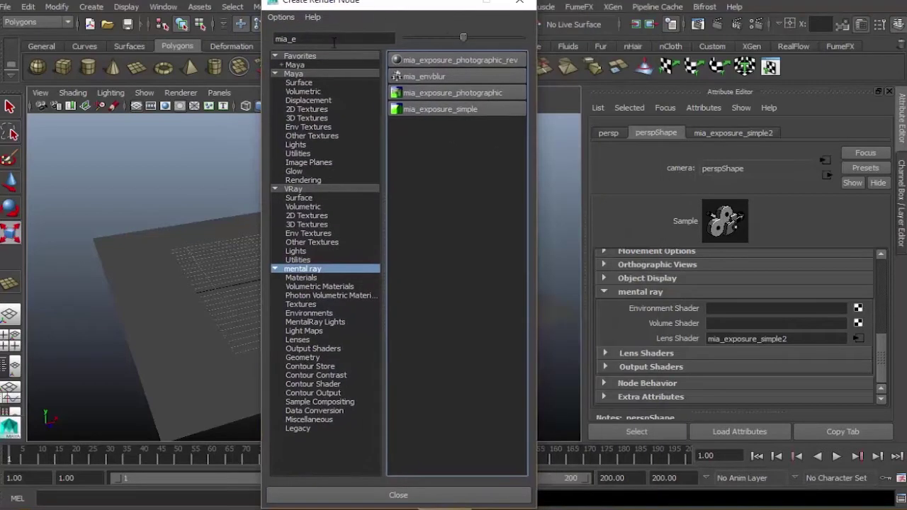
double_click(334, 39)
text(mip)
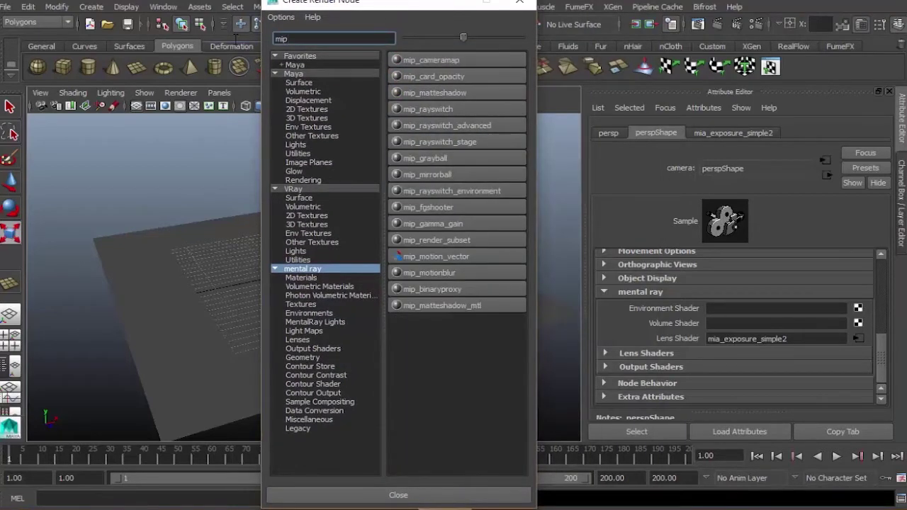
text(_raysw)
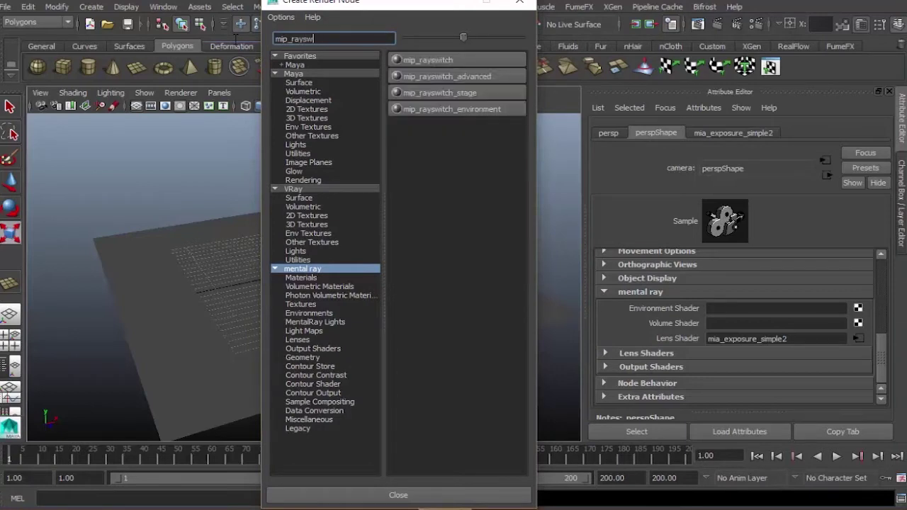
text(itch)
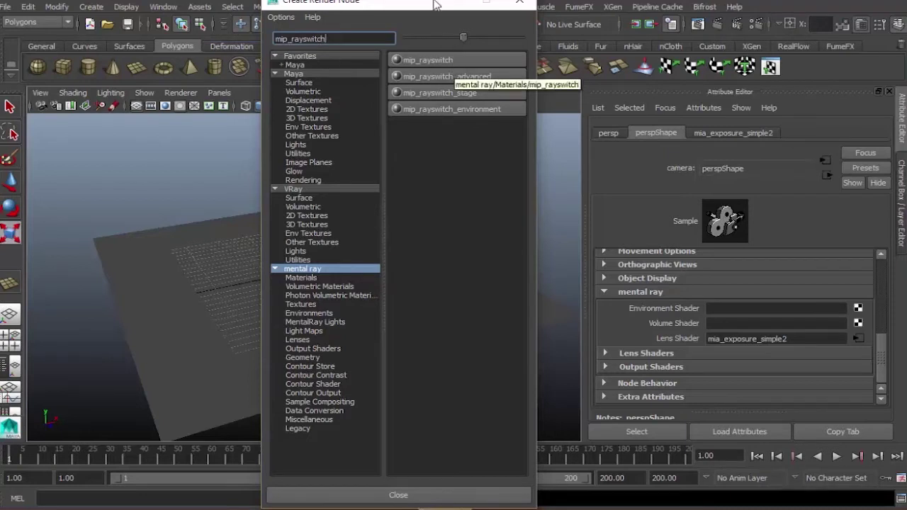
drag(435, 4, 437, 0)
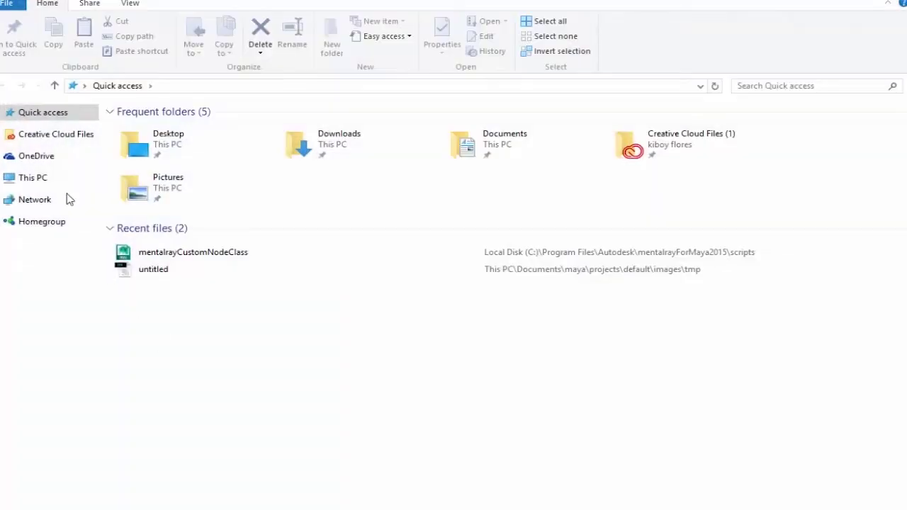
- In File Explorer, open the folder C:\Program Files\Autodesk\mentalrayForMaya2015\scripts
click(37, 183)
double_click(199, 239)
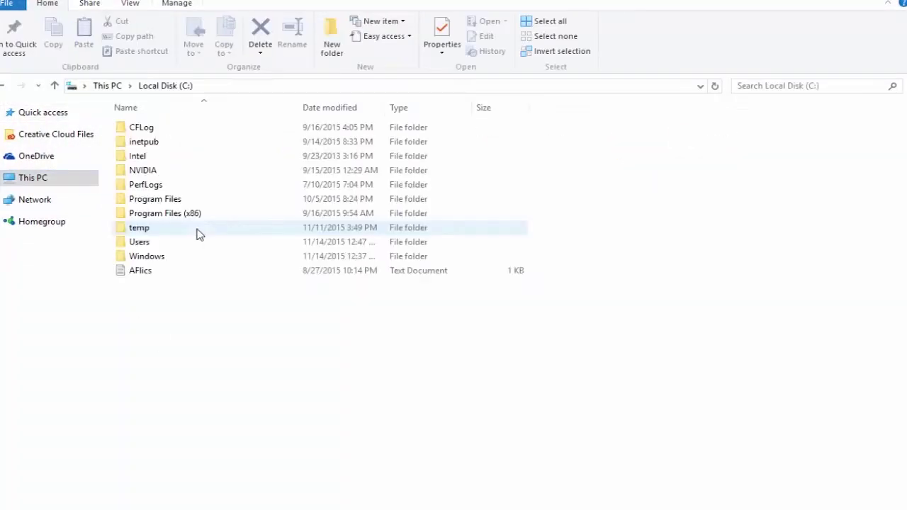
double_click(156, 200)
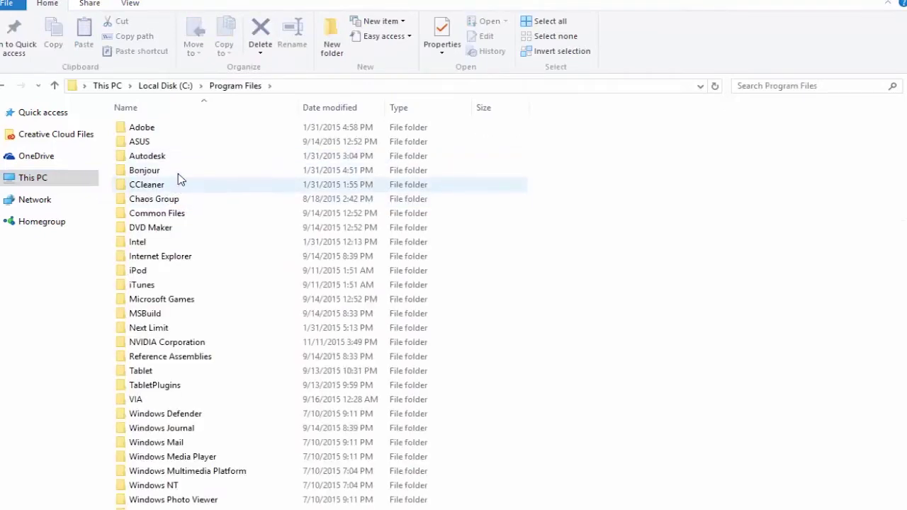
click(186, 157)
double_click(187, 157)
click(191, 147)
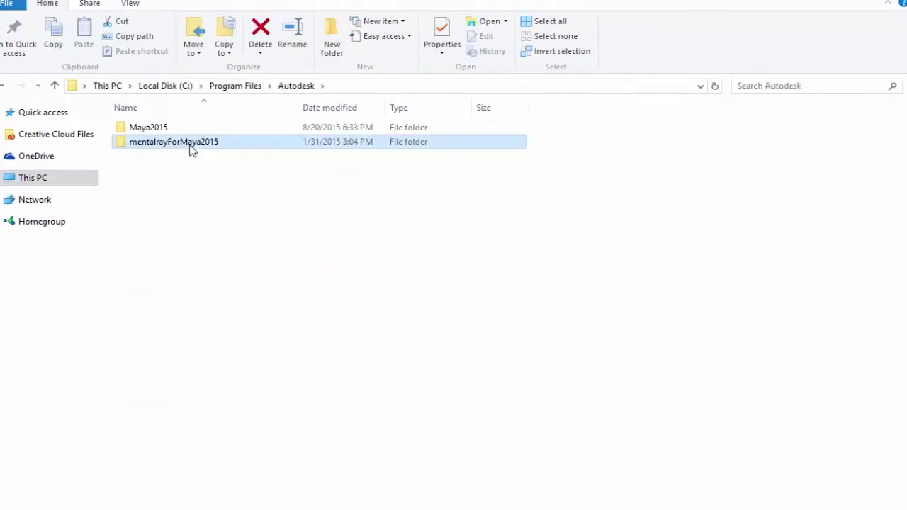
double_click(191, 147)
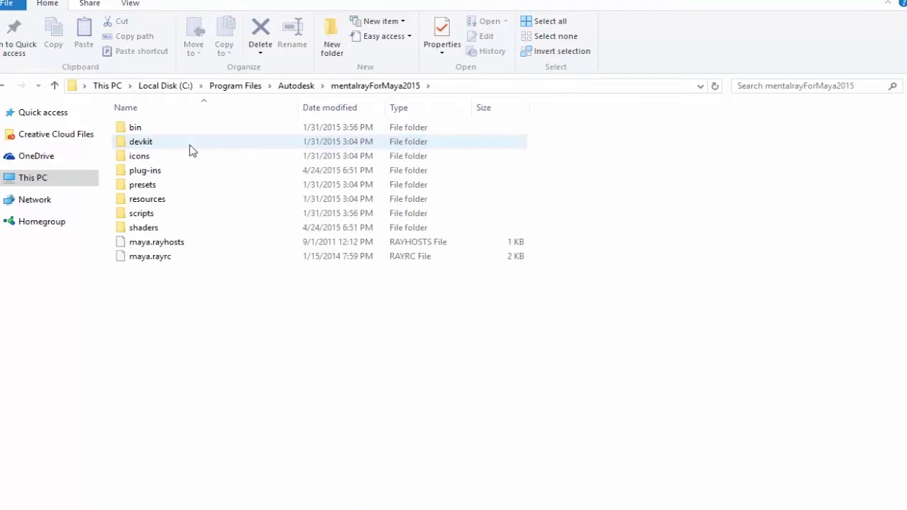
double_click(203, 217)
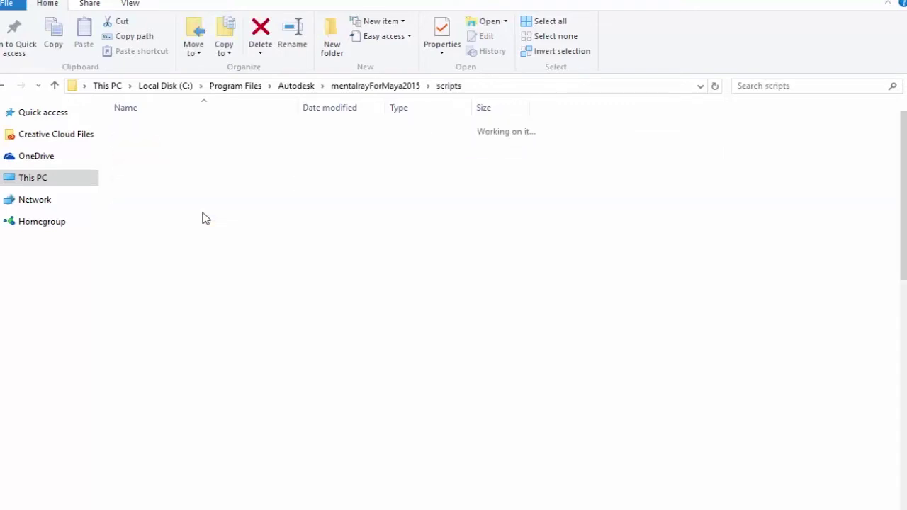
- Search the scripts folder for *custom and select the mentalrayCustomNodeClass script file
click(770, 86)
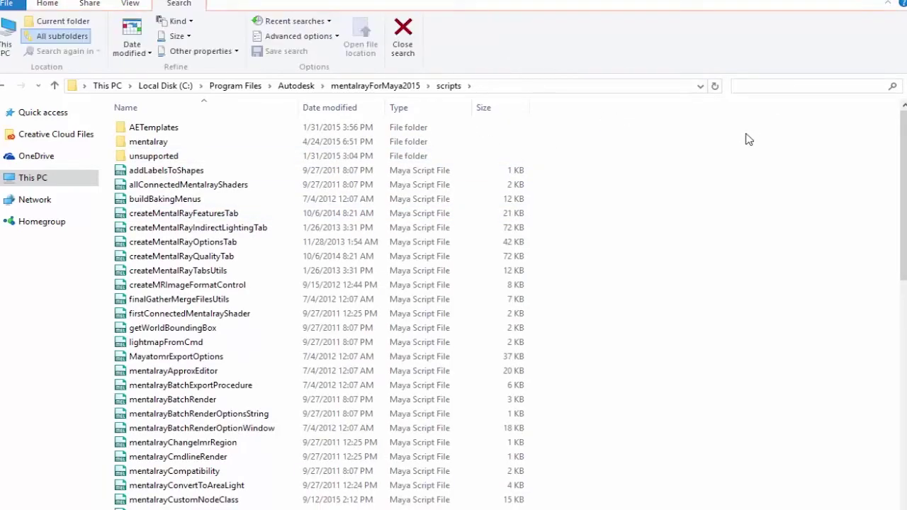
text(*)
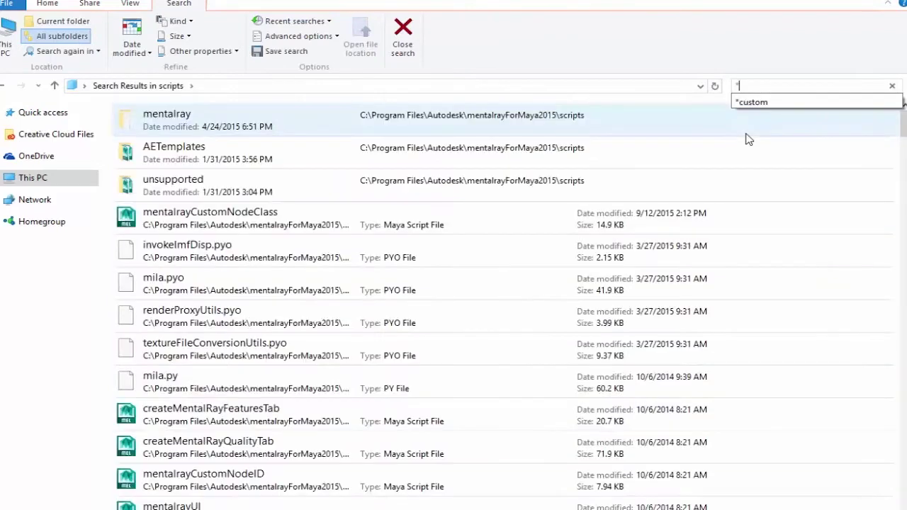
text(custom)
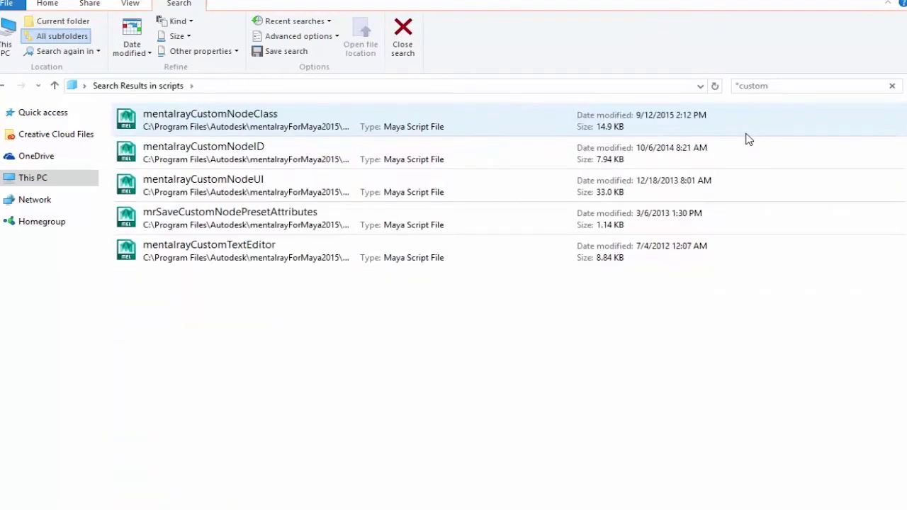
click(290, 122)
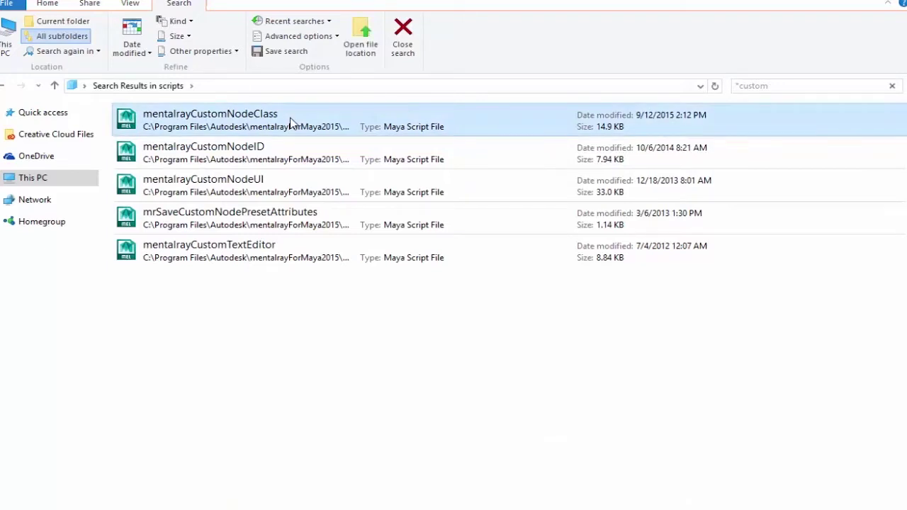
- Open the mentalrayCustomNodeClass script in Notepad to inspect its shader node definitions
right_click(290, 122)
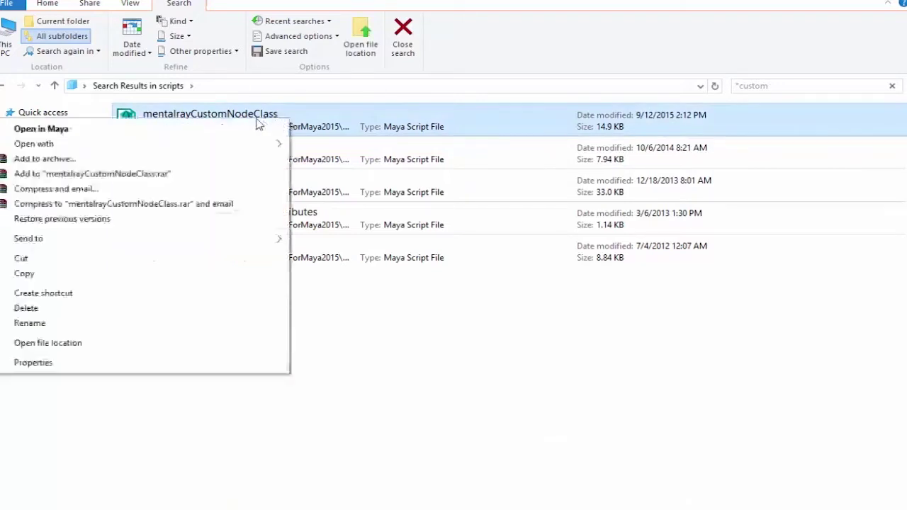
mouse_move(132, 145)
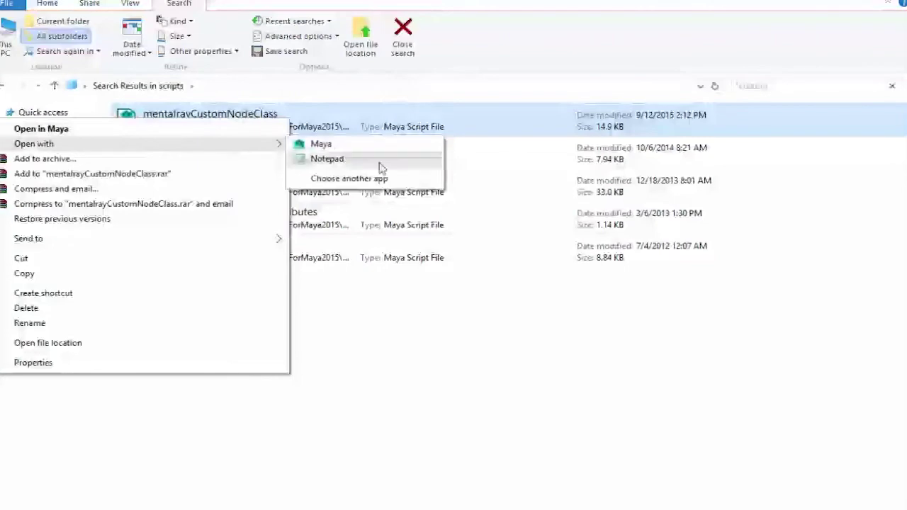
click(326, 158)
drag(437, 90, 427, 72)
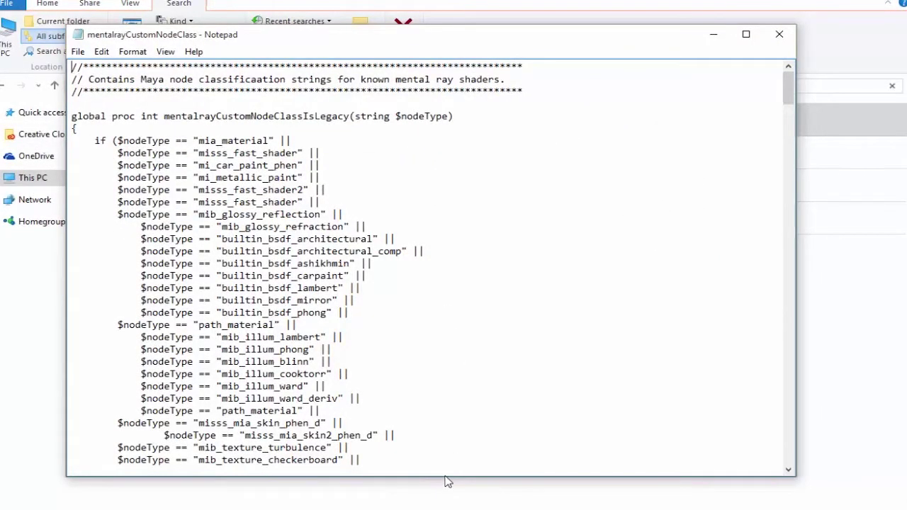
scroll(446, 475, down, 1)
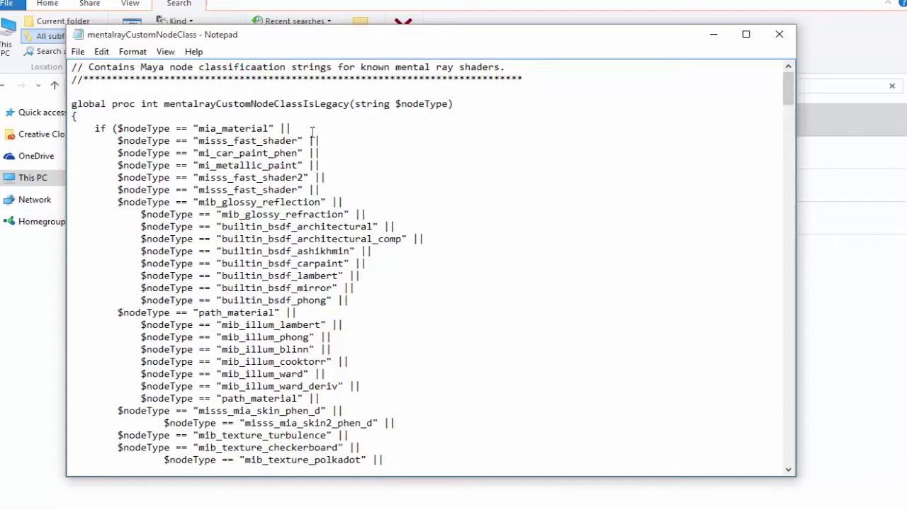
- Search the script for "mip" to locate the section that enables the MIP shaders
key(ctrl+f)
drag(211, 153, 542, 163)
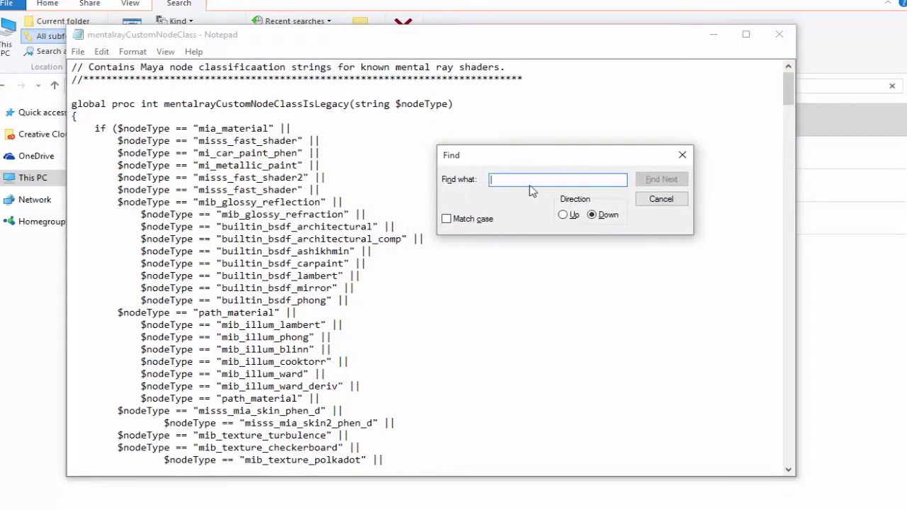
text(mip)
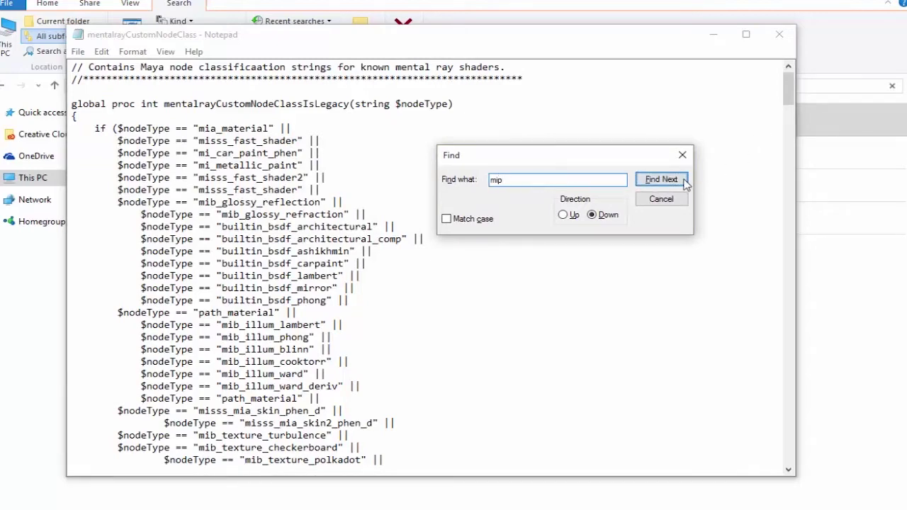
click(661, 180)
click(683, 154)
drag(790, 379, 793, 410)
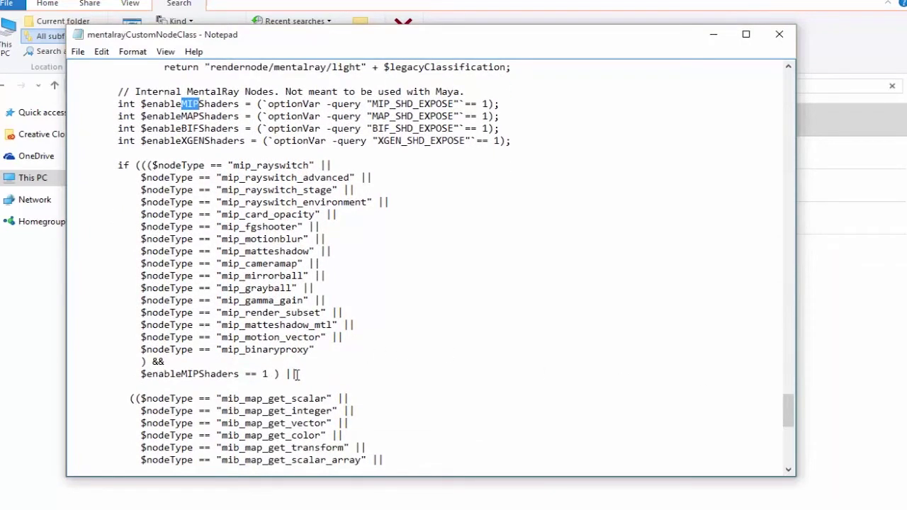
- Re-enter 1 as the $enableMIPShaders value below the mip node list and close the script without saving
drag(297, 374, 144, 378)
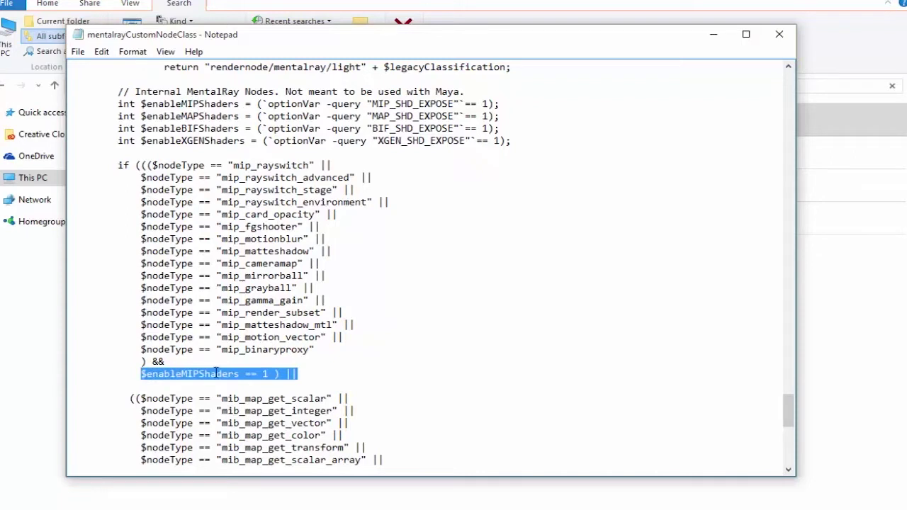
click(268, 376)
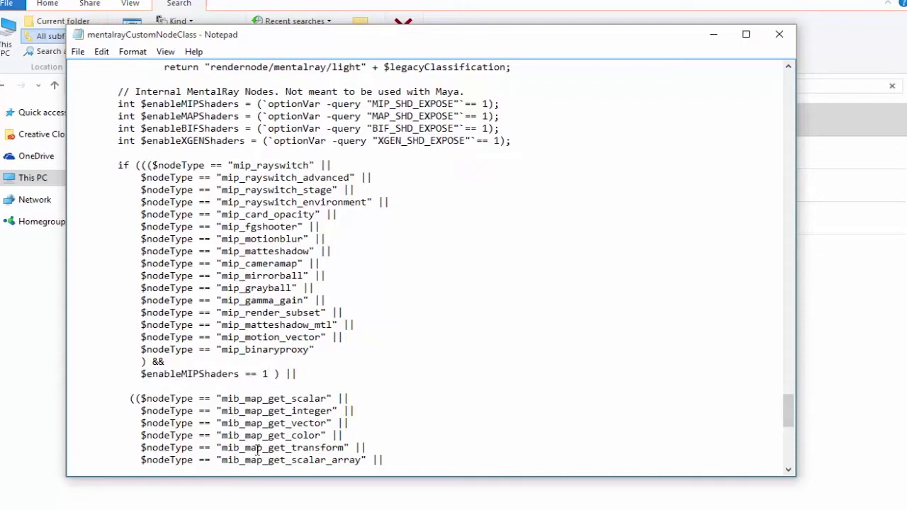
key(BackSpace)
text(0)
key(BackSpace)
text(1)
drag(565, 45, 569, 34)
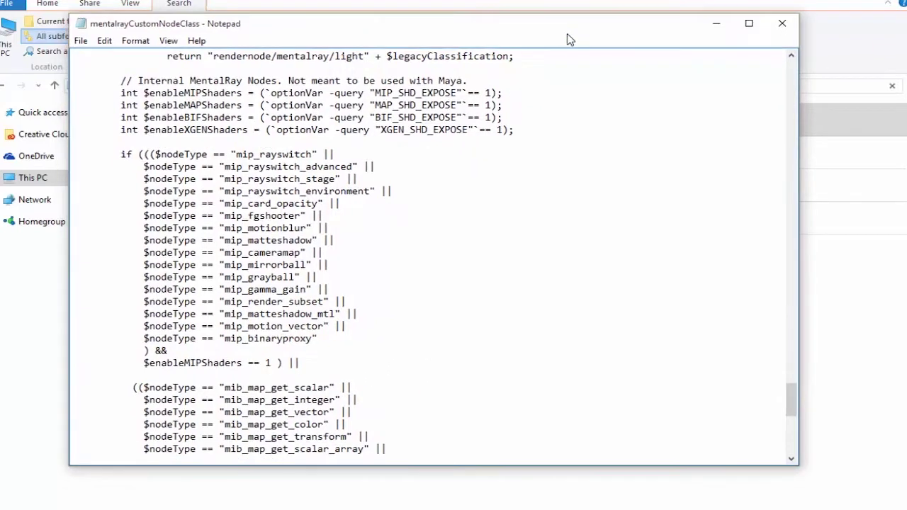
click(783, 25)
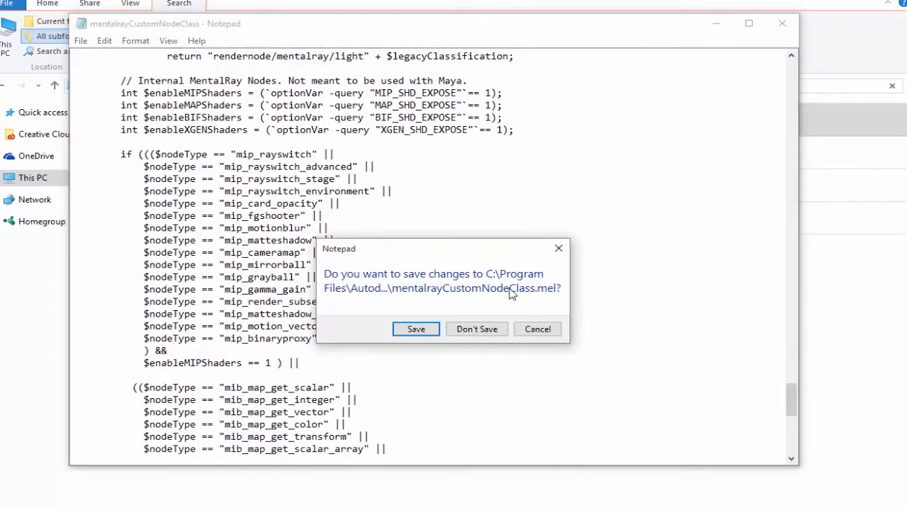
click(477, 330)
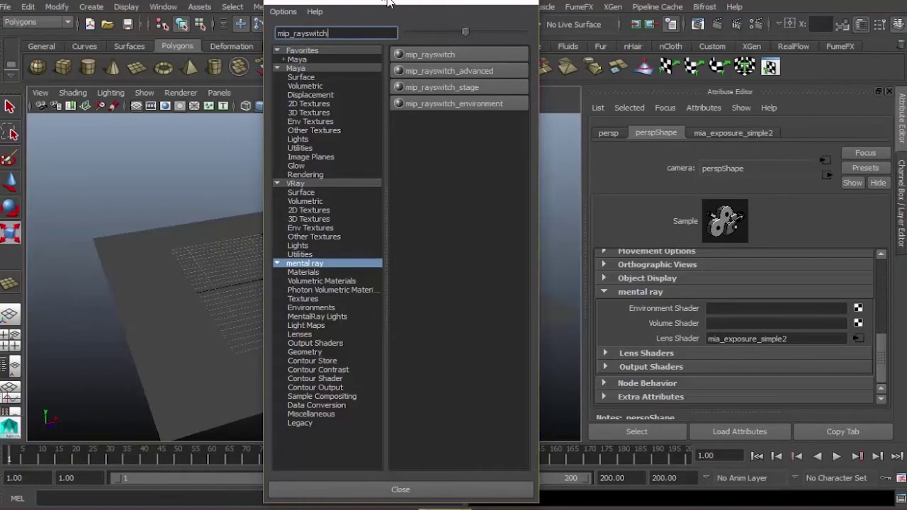
- In Maya, assign mip_rayswitch as the persp camera's Environment Shader and connect a mib_lookup_spherical node to its Finalgather input
drag(389, 3, 382, 3)
click(428, 54)
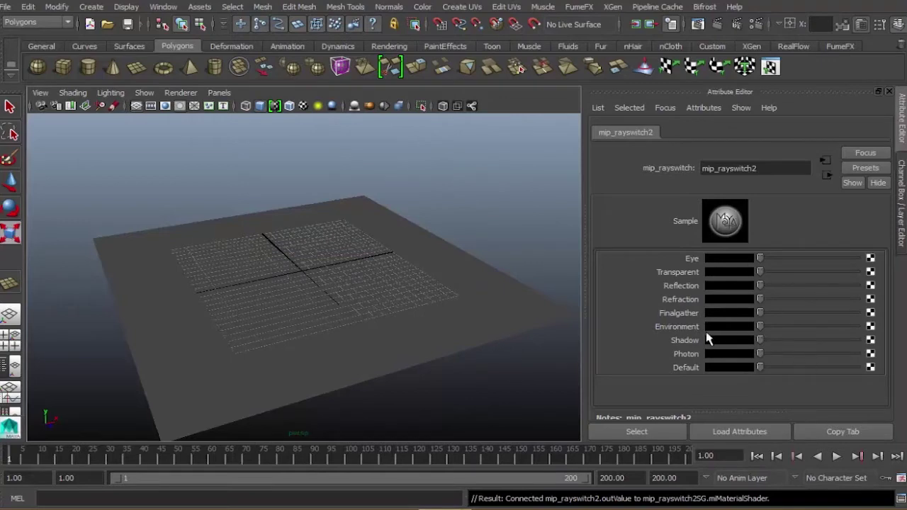
click(871, 313)
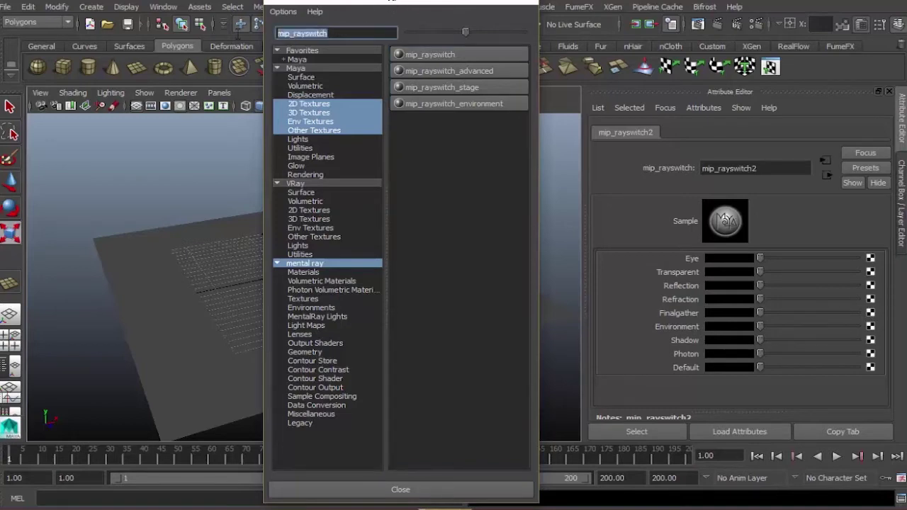
text(mib)
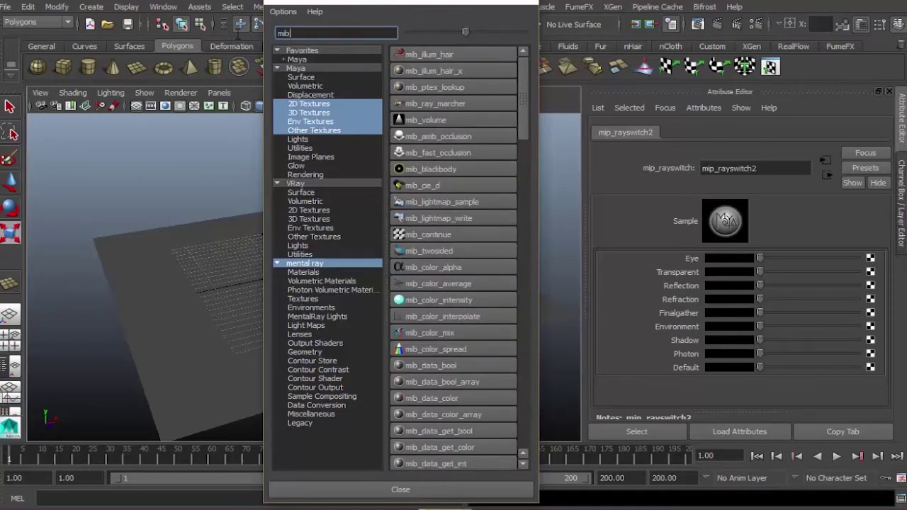
text(_loo)
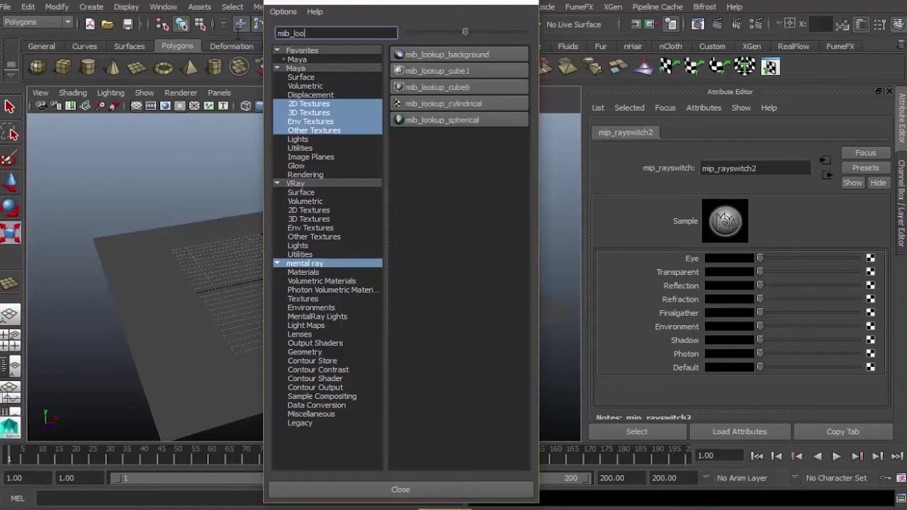
click(472, 120)
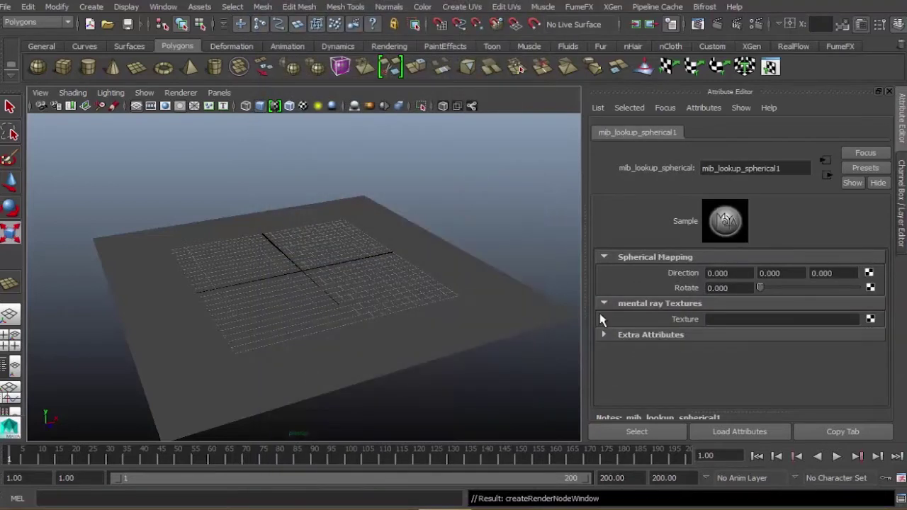
- Add a mental ray texture to the Finalgather spherical lookup and load Tokyo_BigSight_Env.hdr as its image
click(870, 319)
click(863, 348)
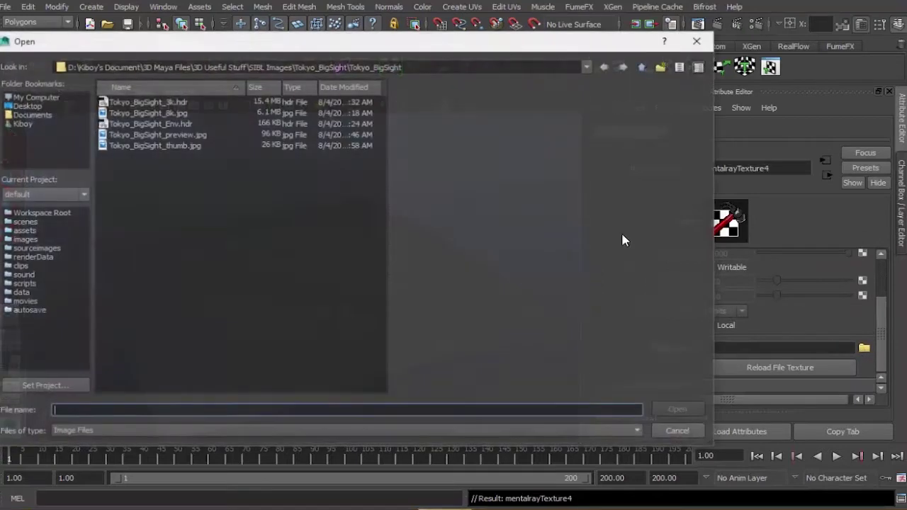
drag(311, 41, 334, 29)
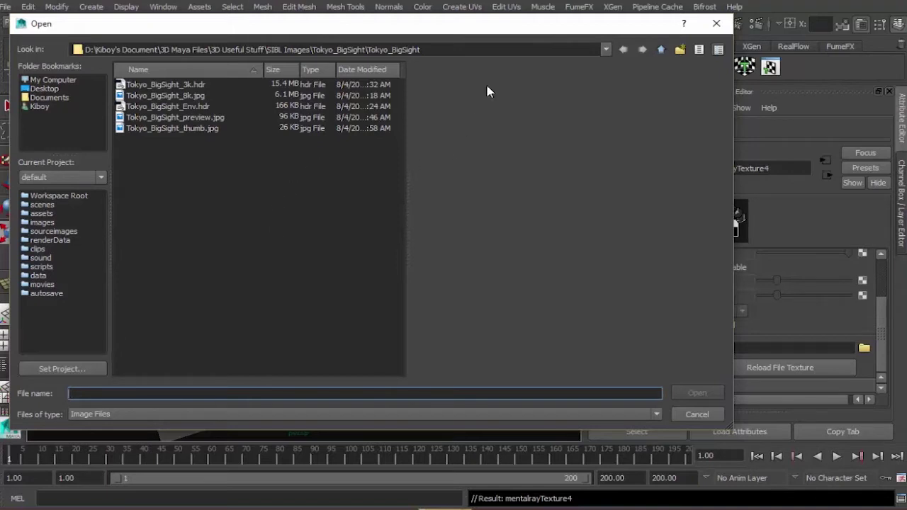
drag(500, 32, 462, 39)
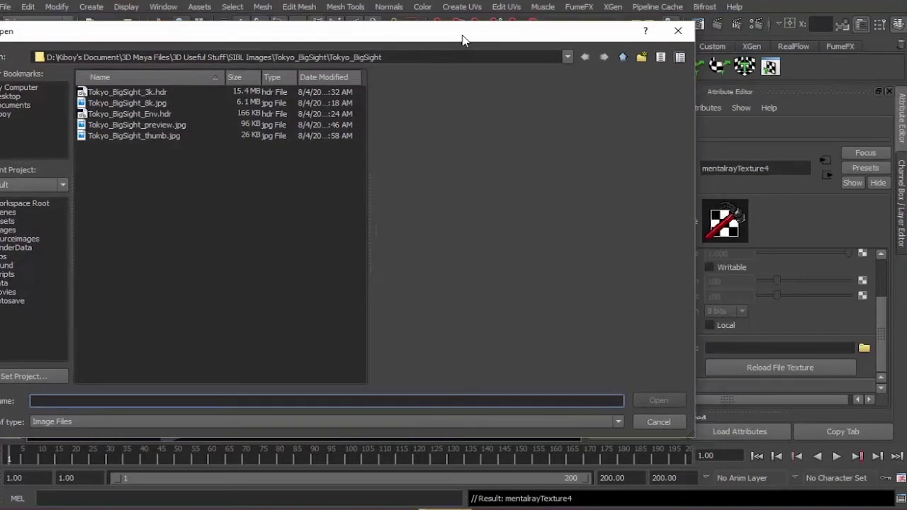
click(169, 114)
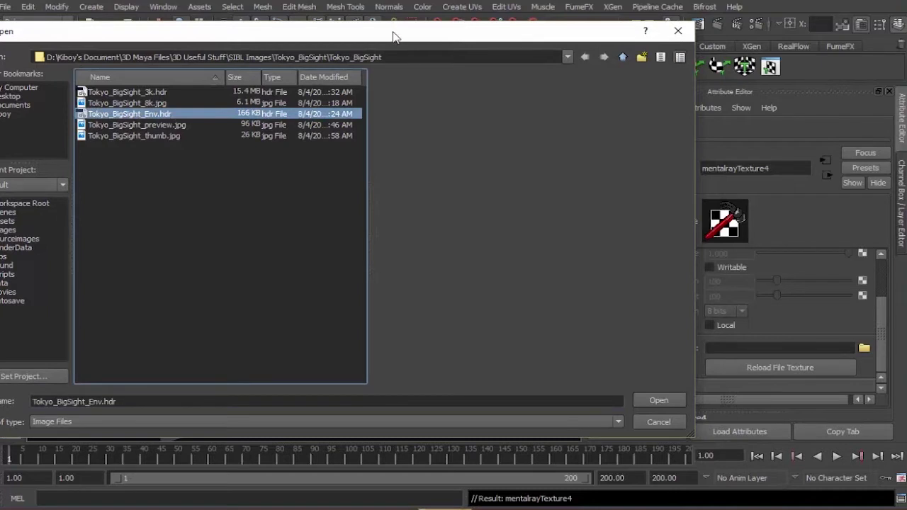
drag(392, 34, 428, 31)
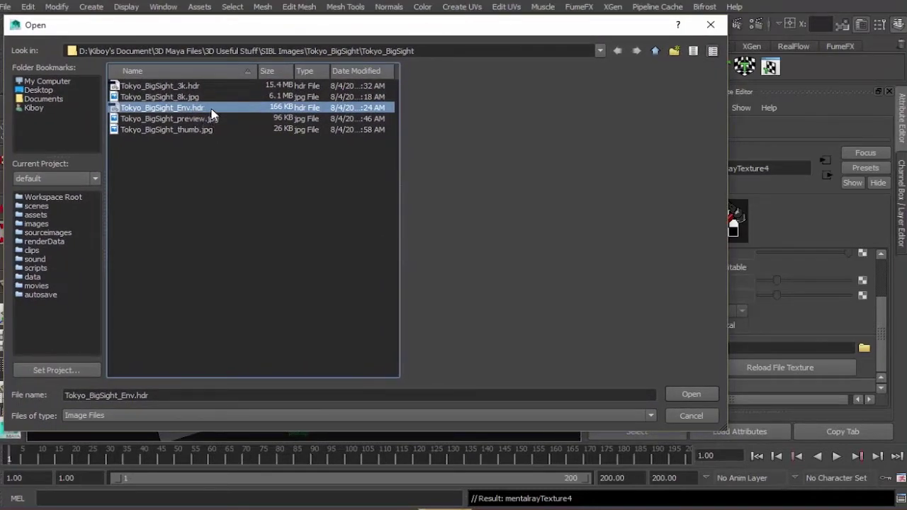
click(691, 395)
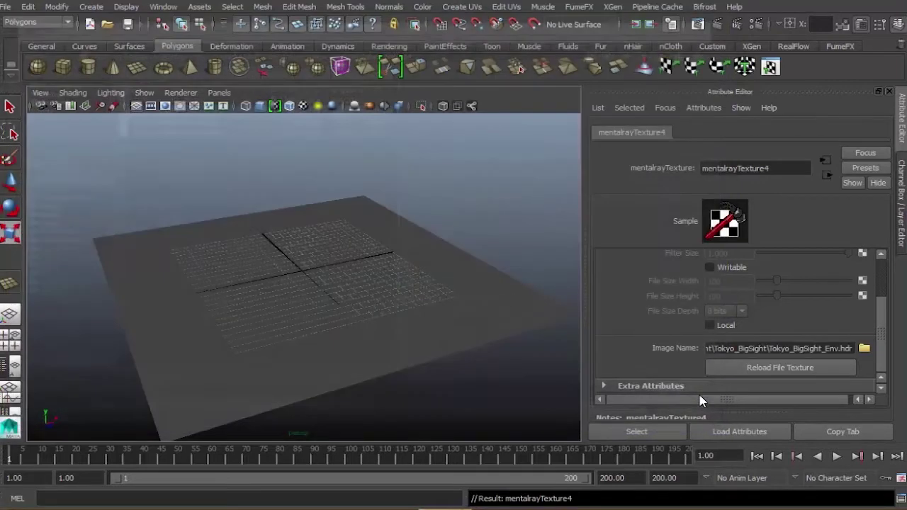
- Reach the Finalgather spherical lookup through the persp camera's environment shader and rename it lighting1
click(40, 106)
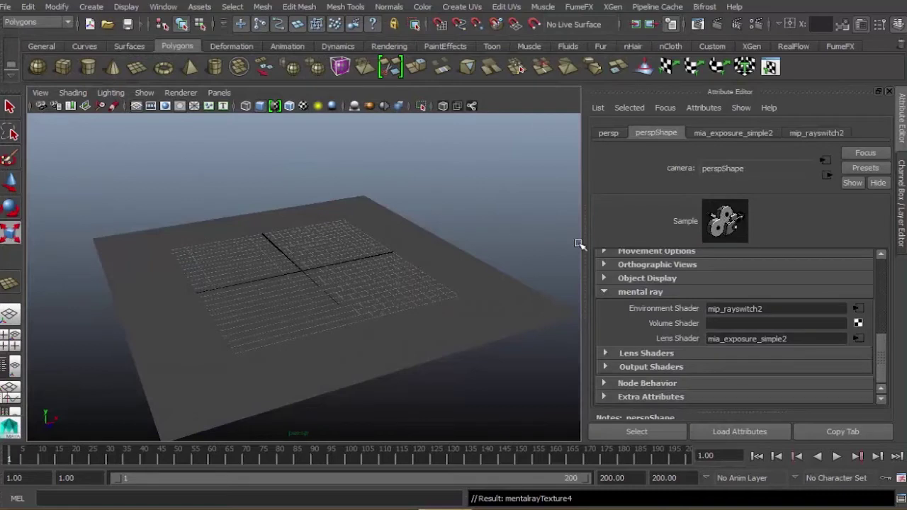
click(856, 308)
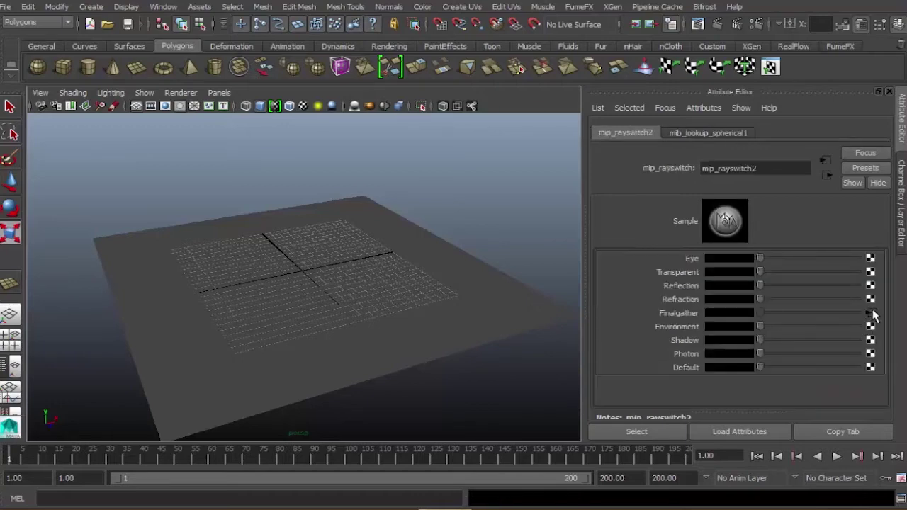
click(870, 312)
drag(783, 169, 620, 164)
text(lightin)
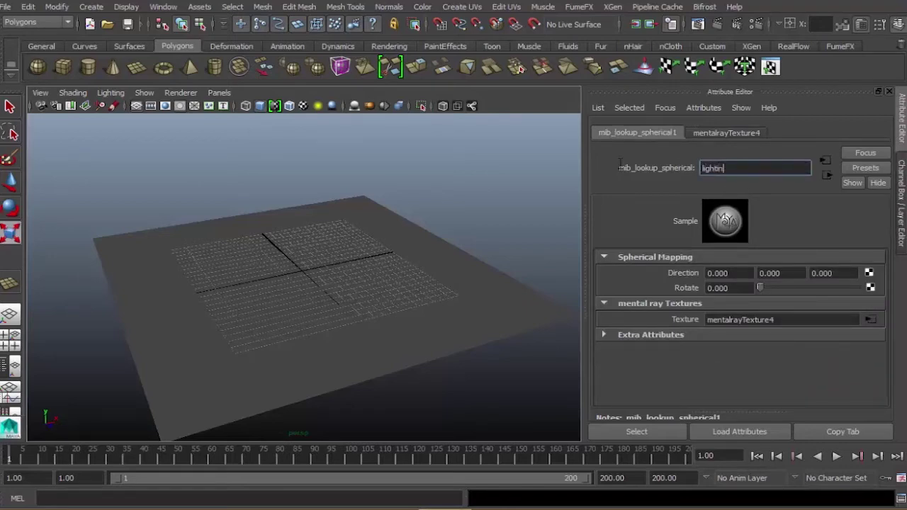
text(g1)
key(Return)
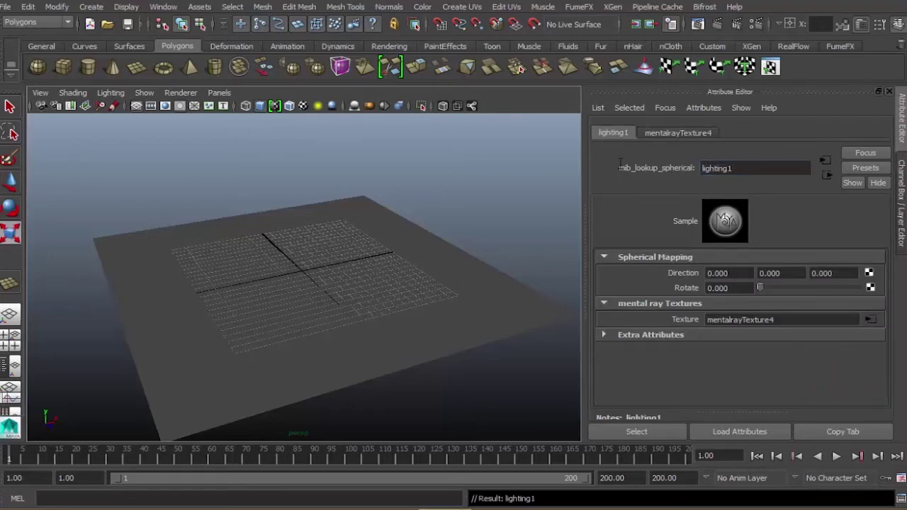
- Connect a new mib_lookup_spherical node to the Reflection input of the camera's ray switch shader
click(40, 107)
click(858, 309)
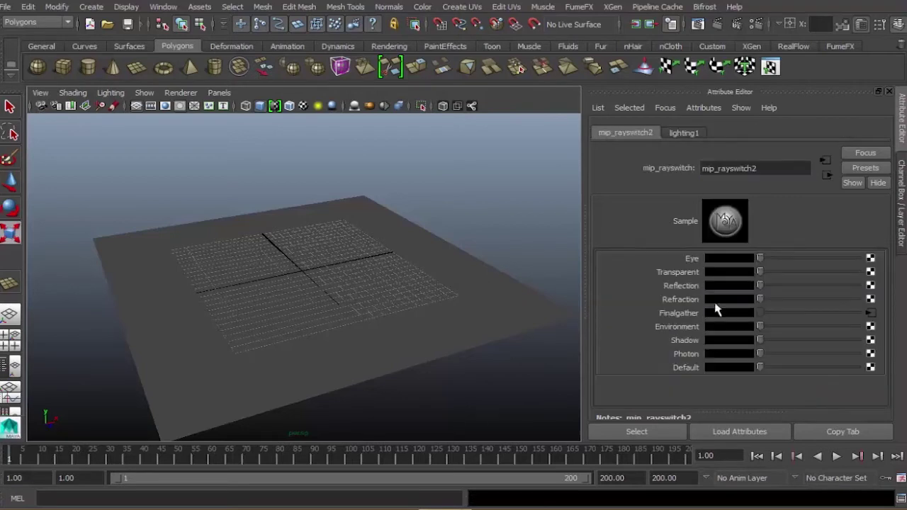
click(870, 285)
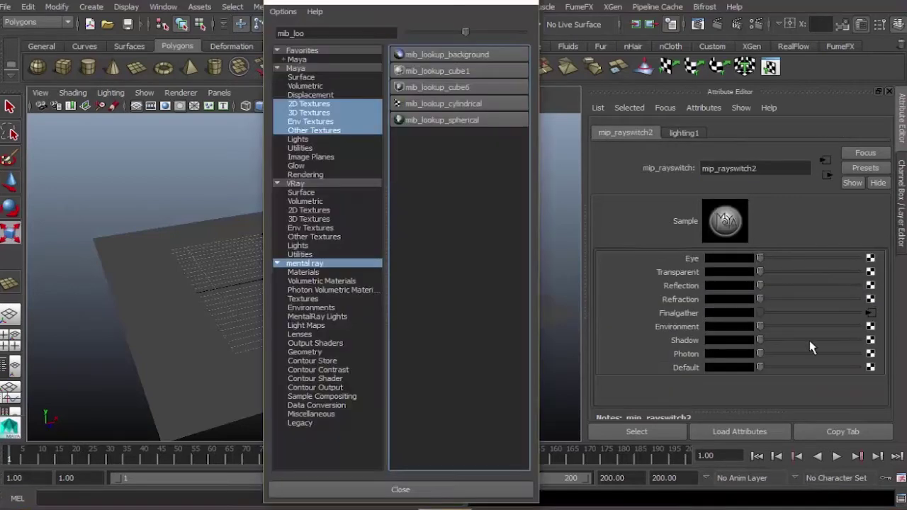
click(455, 122)
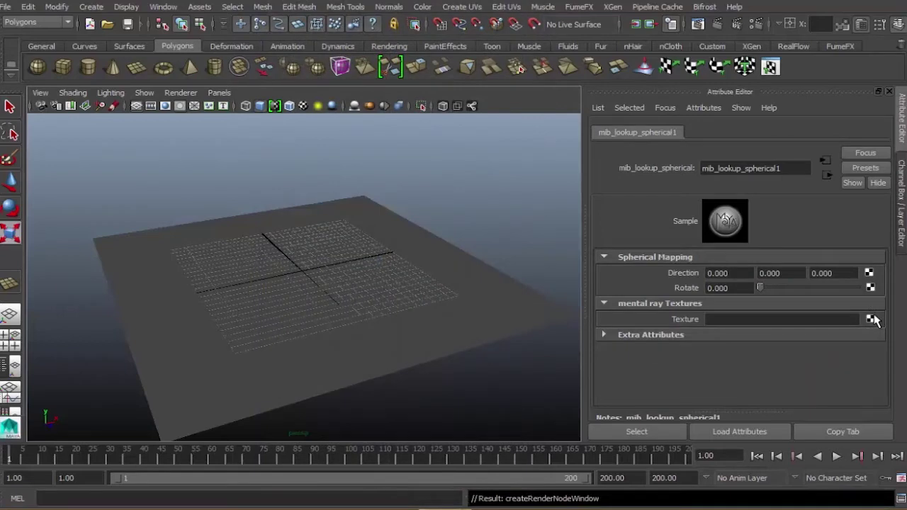
- Add a mental ray texture to the Reflection spherical lookup and load Tokyo_BigSight_3k.hdr as its image
click(879, 318)
click(865, 348)
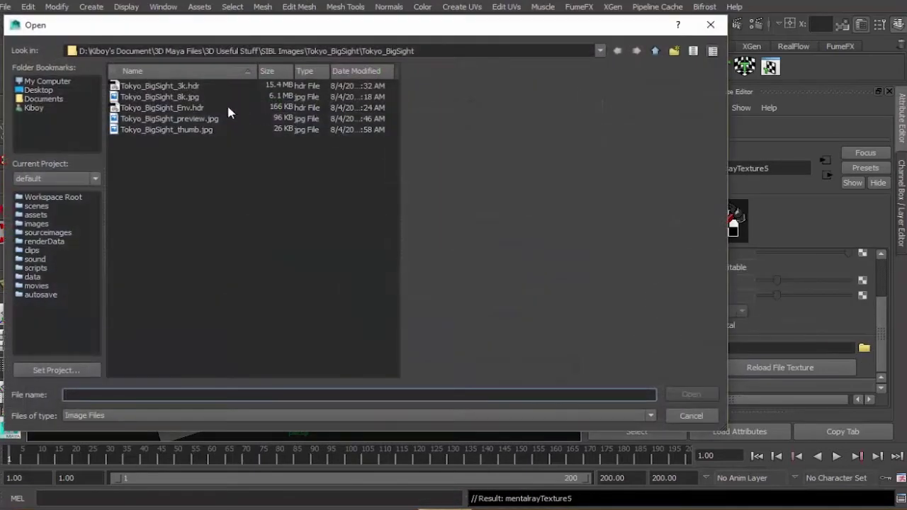
click(170, 87)
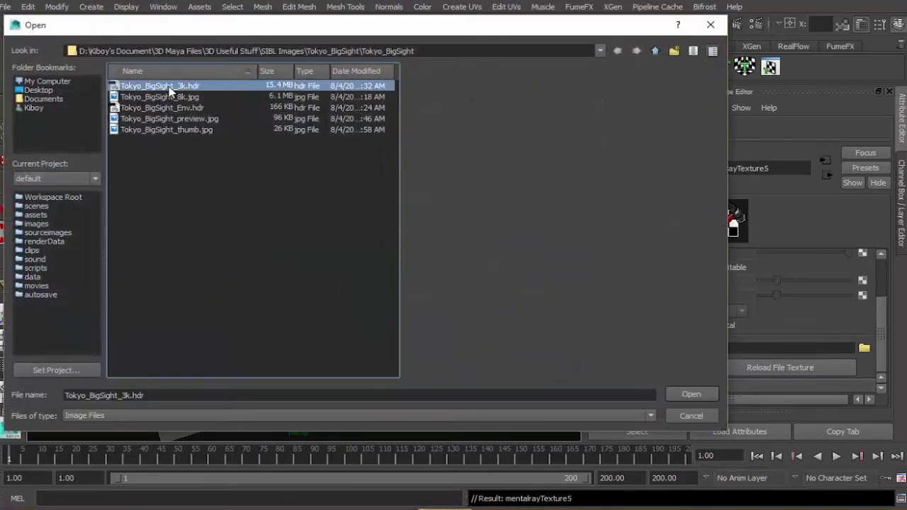
click(686, 395)
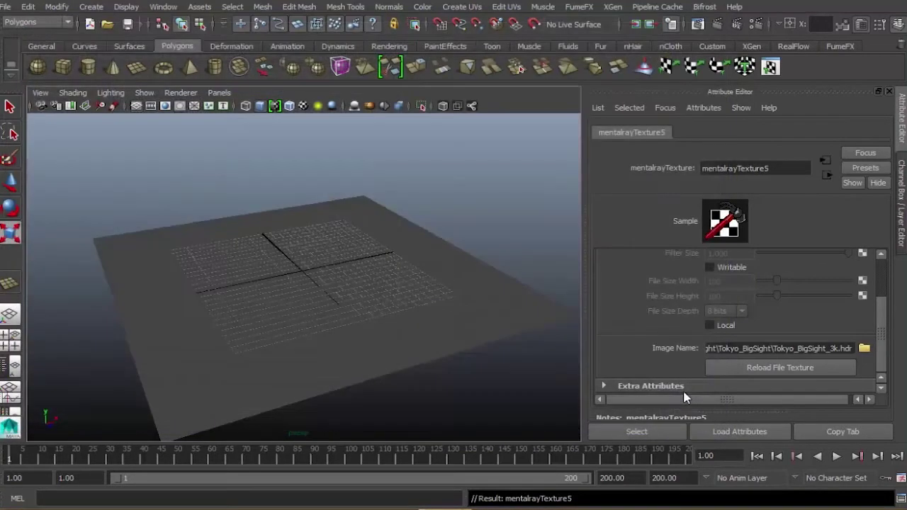
- Reach the mip_rayswitch2 environment shader through the persp camera's mental ray attributes and open the Hypershade beside its attributes
click(41, 106)
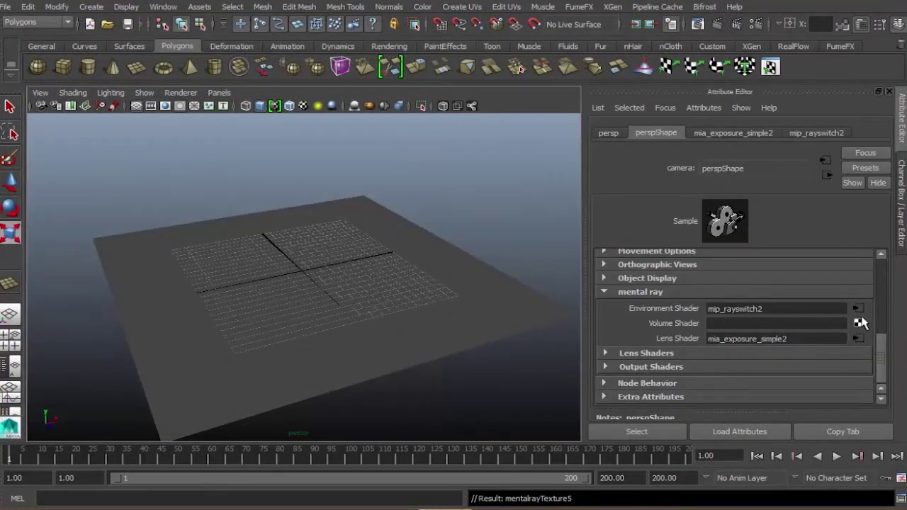
click(855, 311)
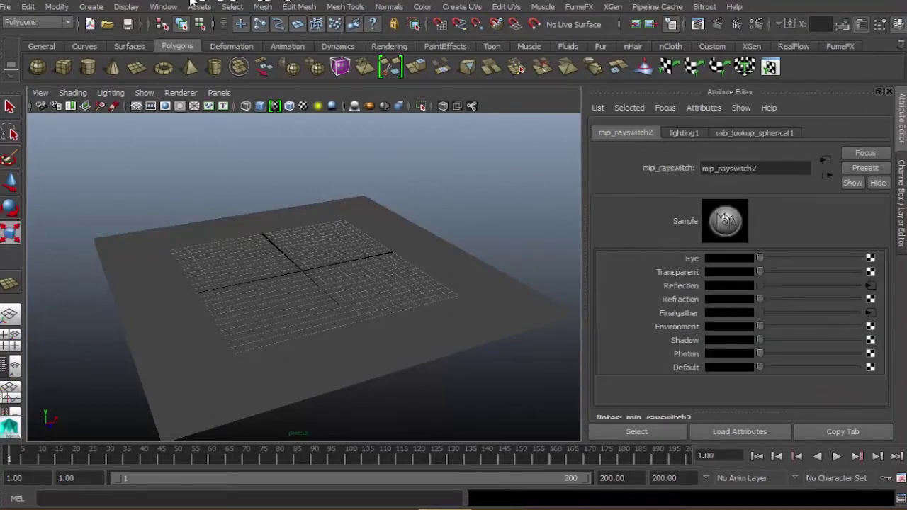
click(164, 6)
mouse_move(206, 39)
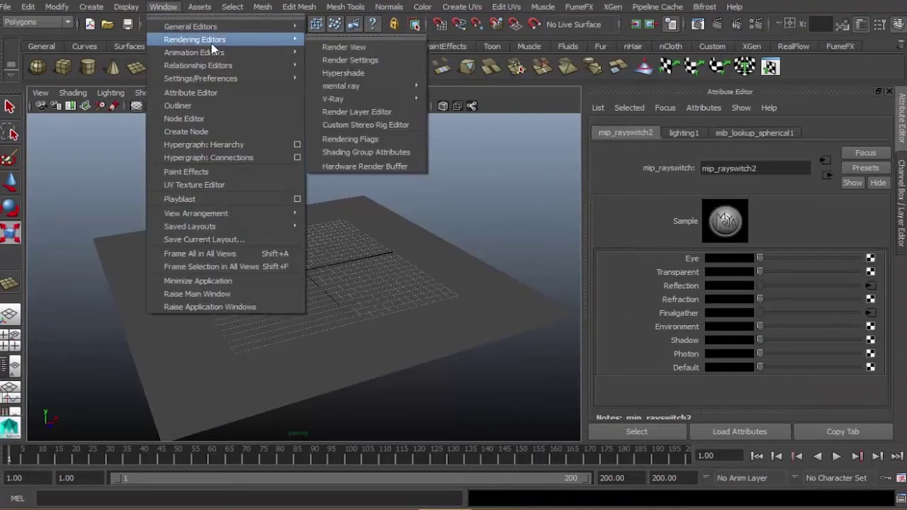
click(364, 73)
drag(328, 36, 278, 27)
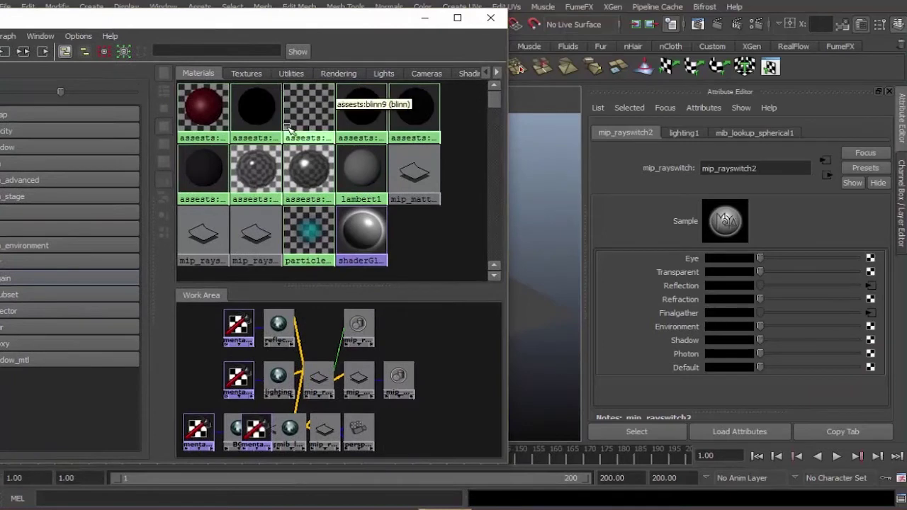
- Delete the old mip_rayswitch node and the mip_matteshadow node from the scene's materials
click(246, 238)
key(Delete)
click(423, 174)
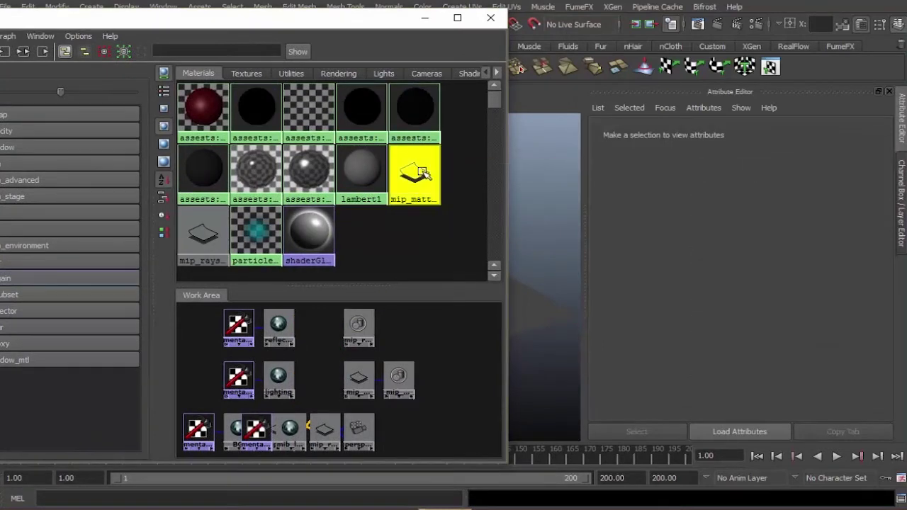
key(Delete)
- Graph the input and output connections of mip_rayswitch2 in the Hypershade work area
click(414, 172)
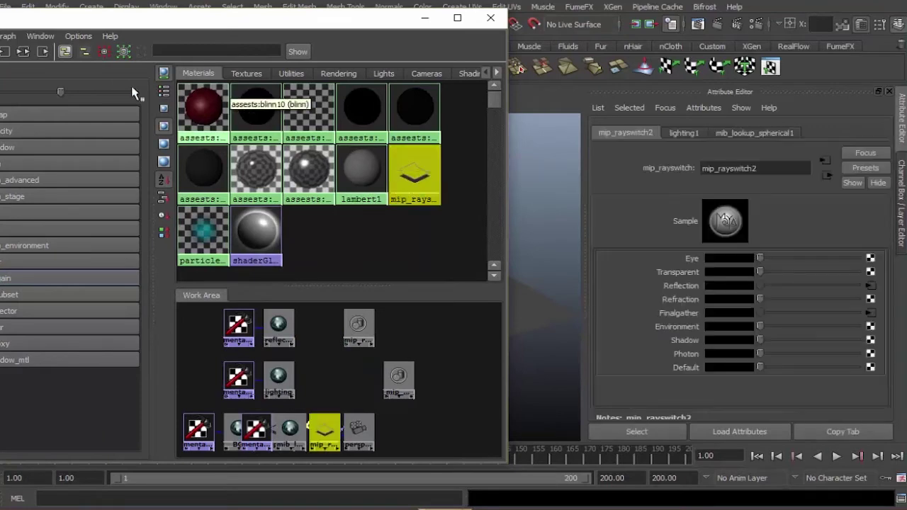
click(24, 52)
drag(309, 25, 323, 17)
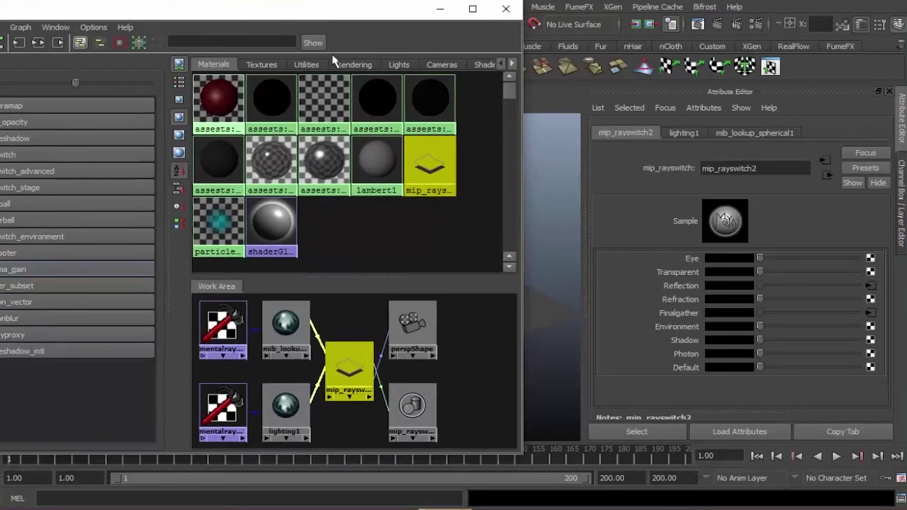
- Rename the mib_lookup_spherical node feeding the ray switch's Reflection input as reflection1
click(287, 347)
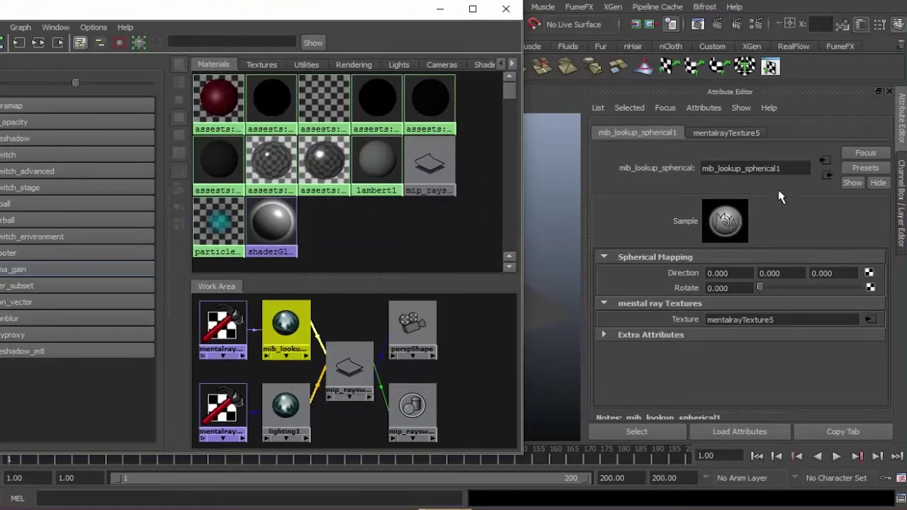
double_click(775, 168)
text(ref)
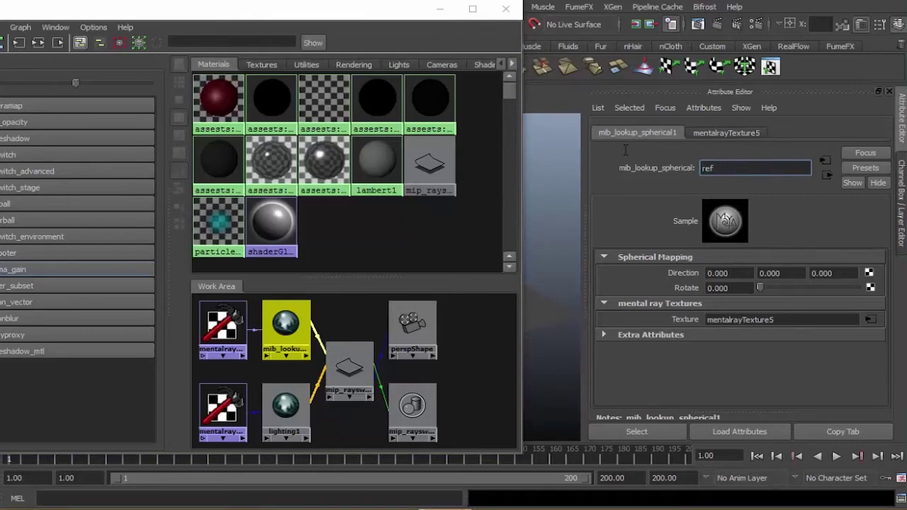
text(lection)
key(Return)
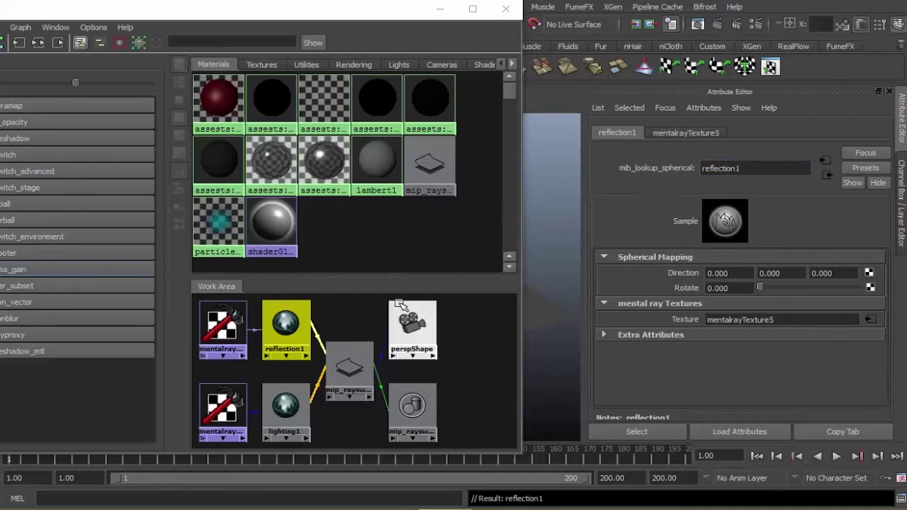
- Connect the reflection1 lookup to the Environment input of mip_rayswitch2
click(351, 367)
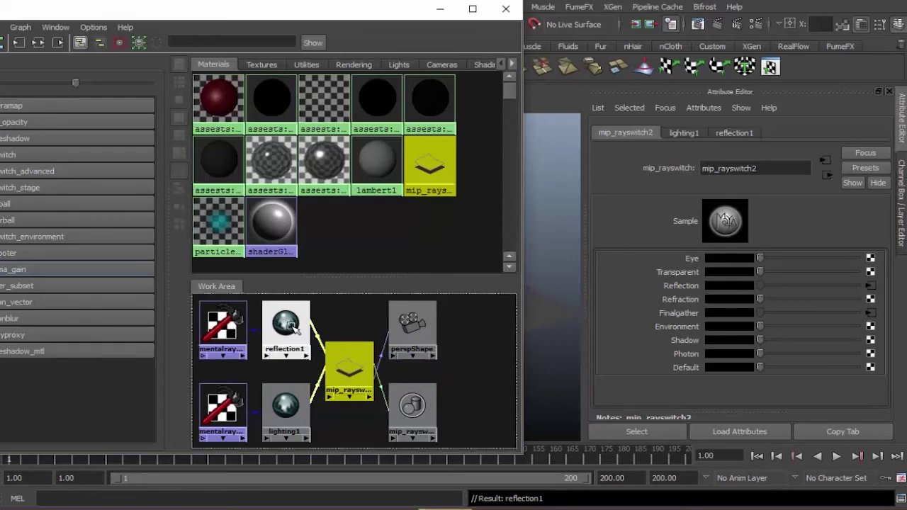
middle_drag(290, 325, 705, 327)
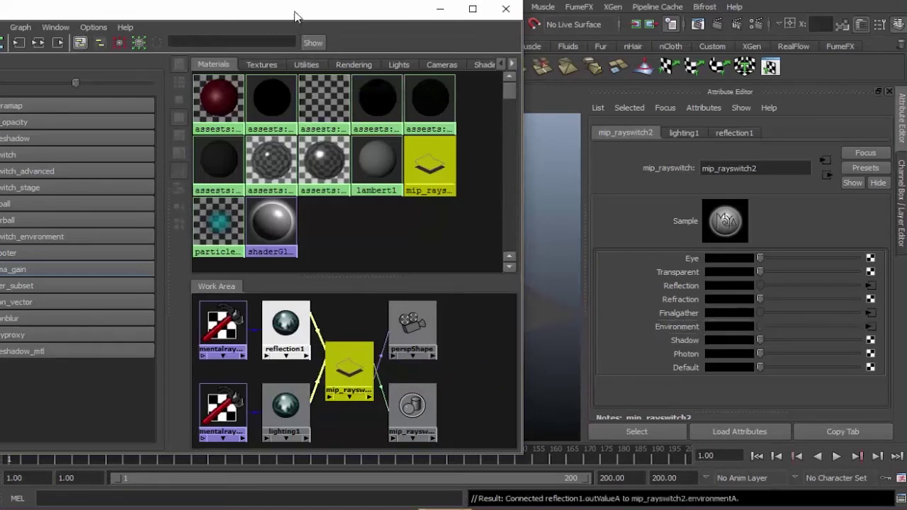
drag(296, 15, 370, 14)
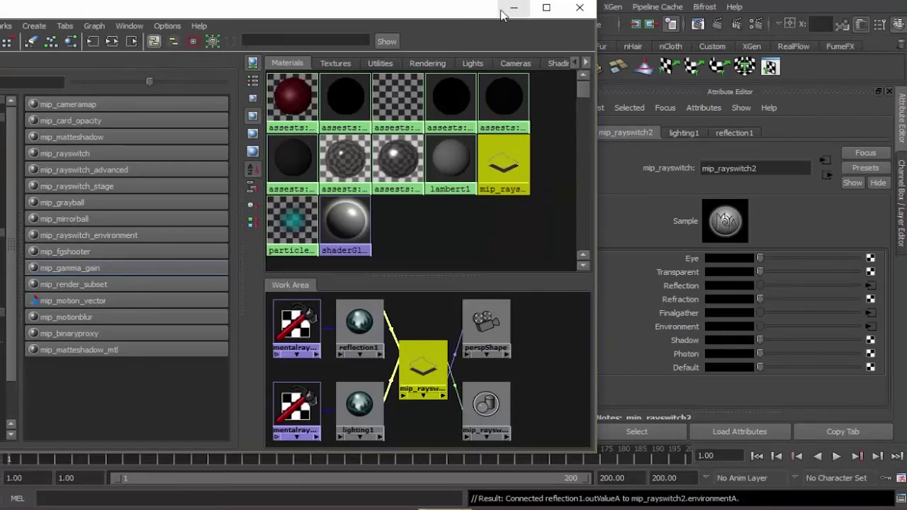
- Connect a new mib_lookup_spherical to the ray switch's Refraction input and load Tokyo_BigSight_8k.jpg through a mental ray texture on it
click(871, 300)
click(453, 122)
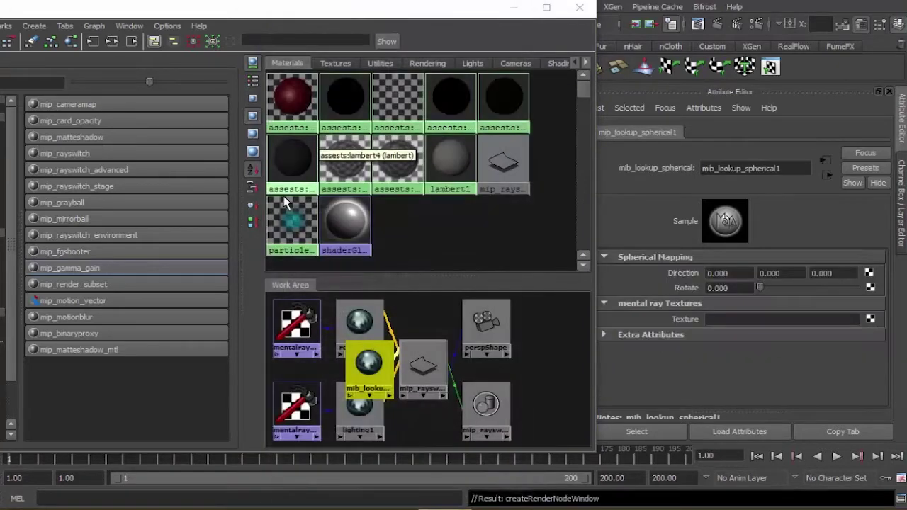
click(870, 319)
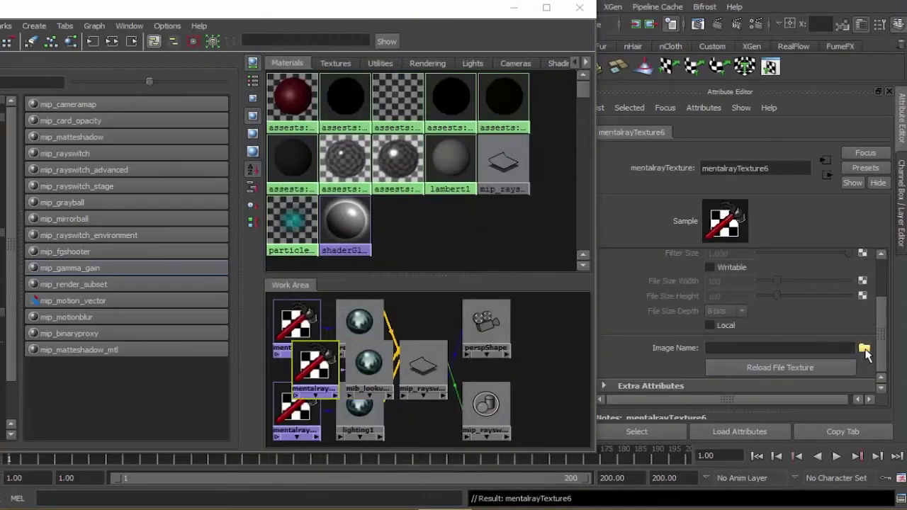
click(865, 349)
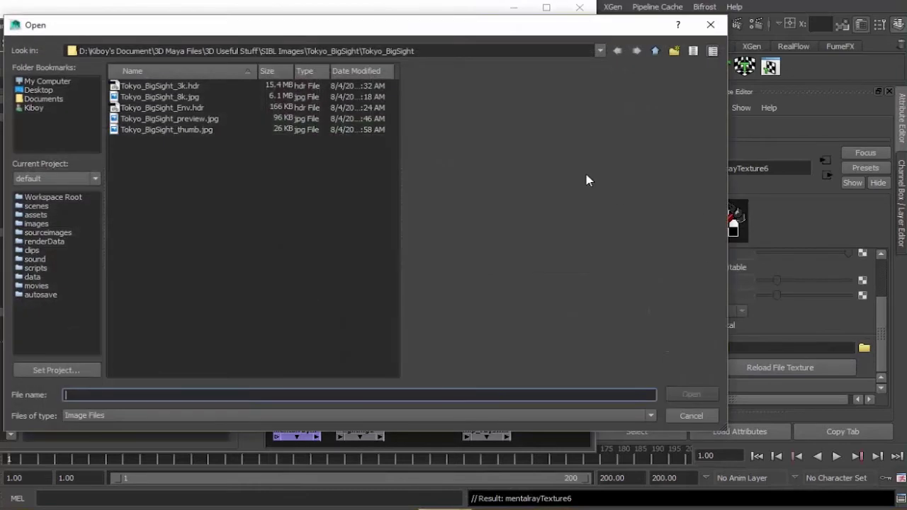
click(183, 99)
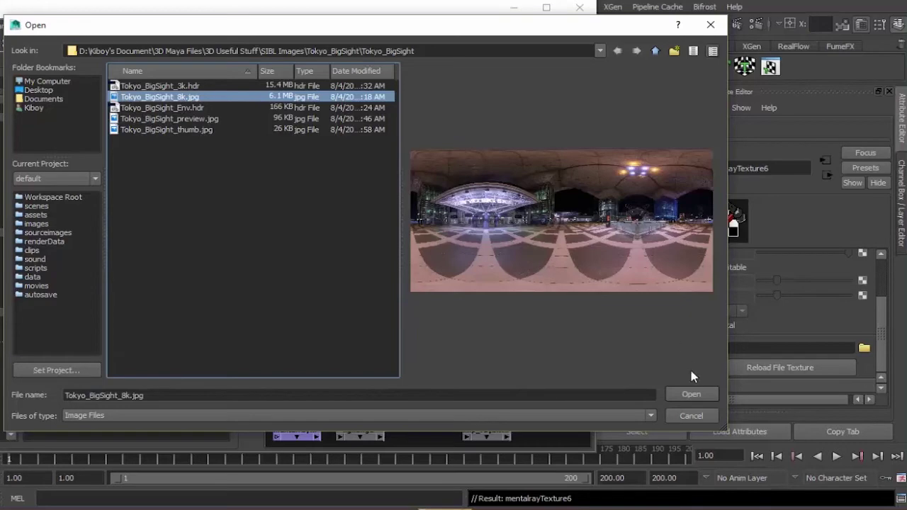
click(691, 395)
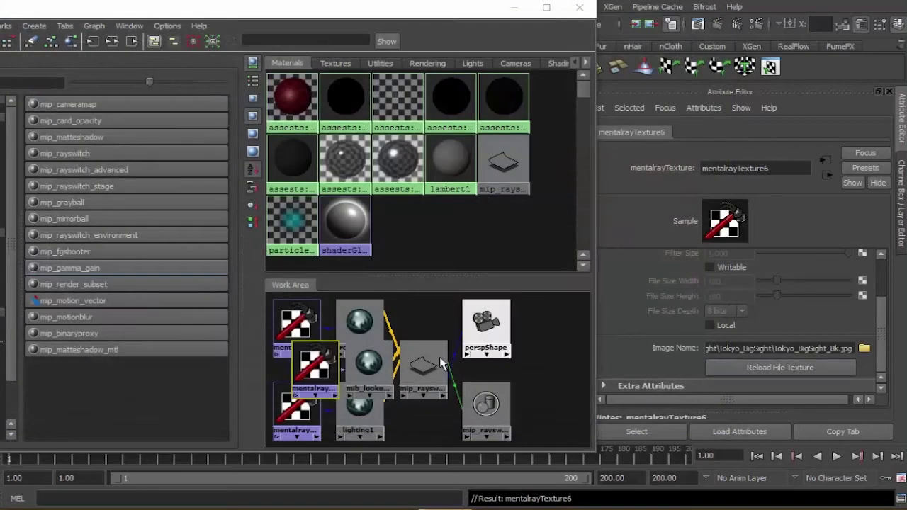
- Rename the Refraction spherical lookup node as BG1
click(367, 365)
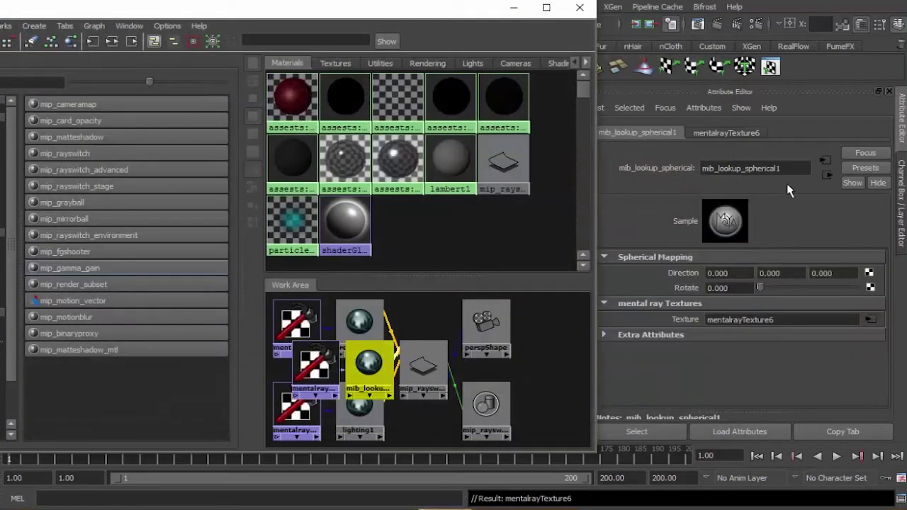
double_click(791, 168)
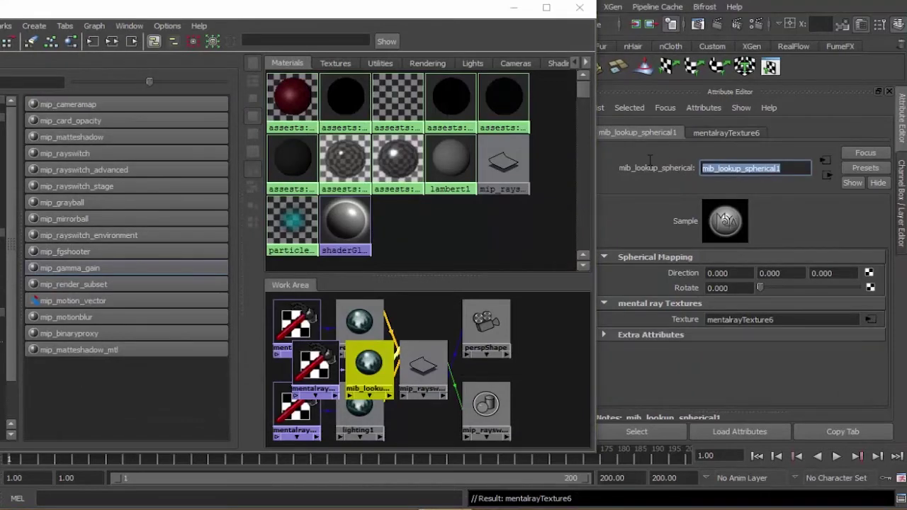
text(BG)
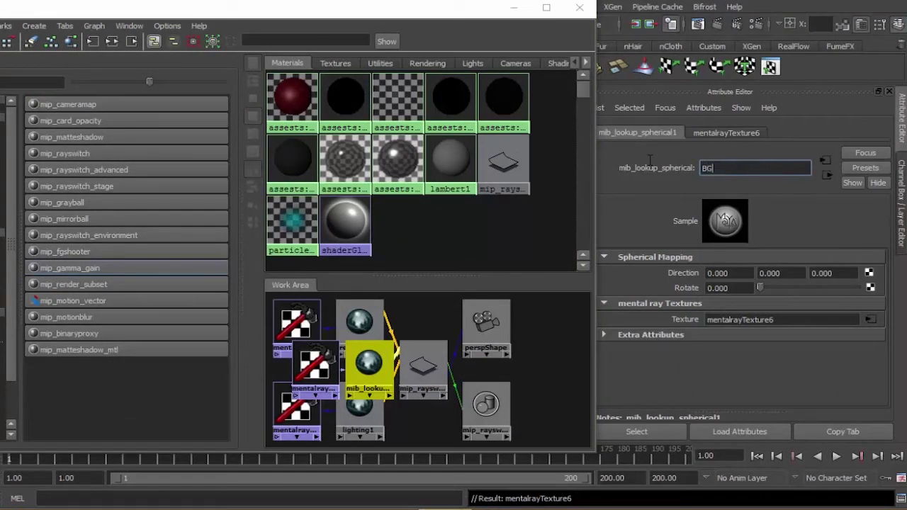
text(1)
key(Return)
- Regraph the mip_rayswitch2 network and connect the BG1 lookup to the shader's Eye and Transparent inputs
click(510, 365)
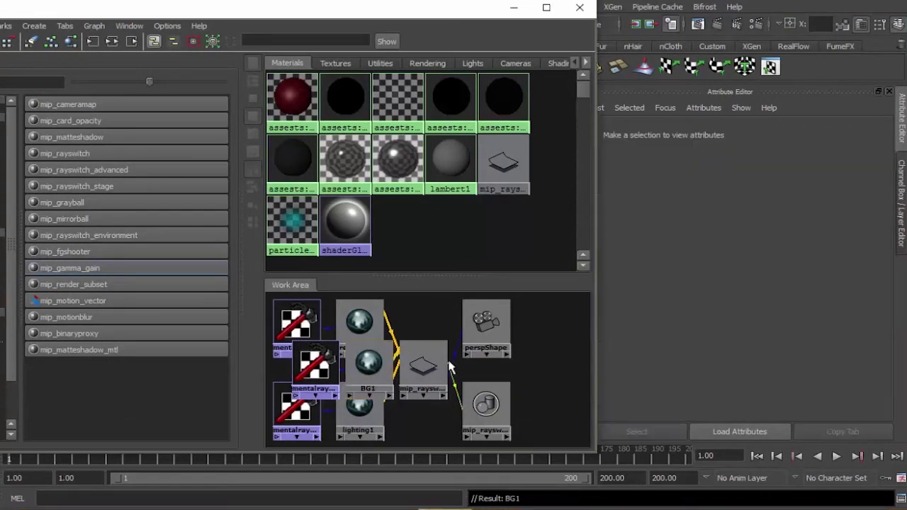
click(423, 364)
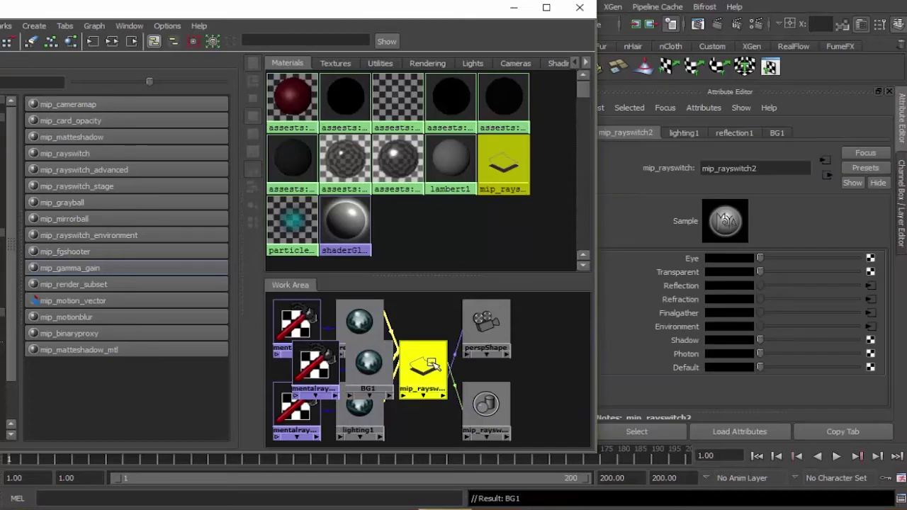
click(114, 42)
drag(316, 15, 302, 14)
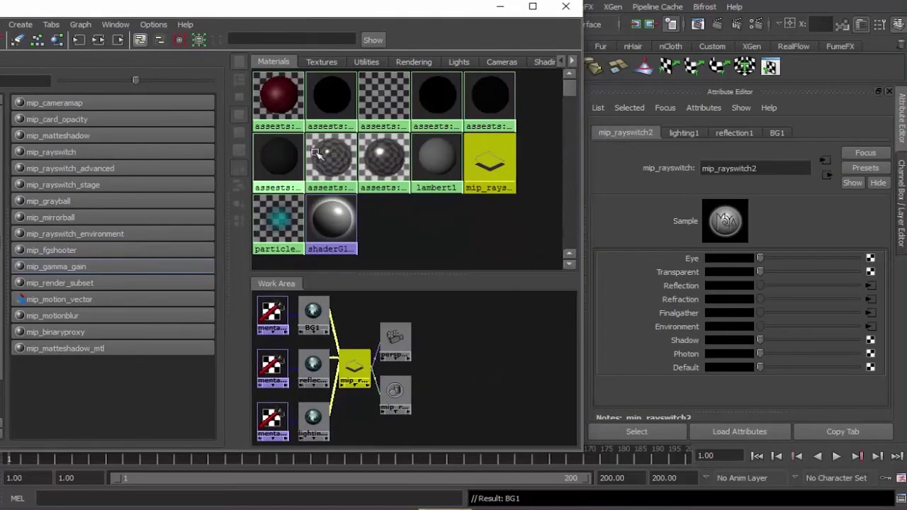
middle_drag(312, 310, 744, 266)
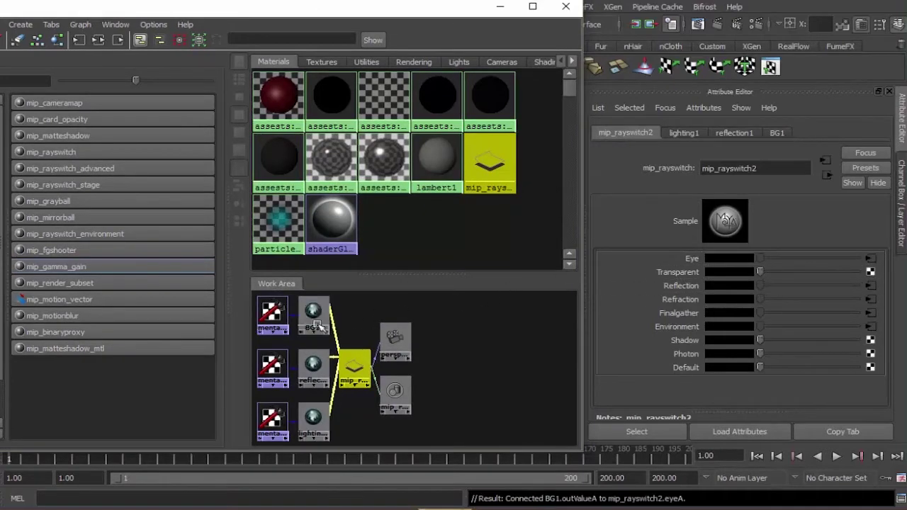
middle_drag(632, 272, 664, 274)
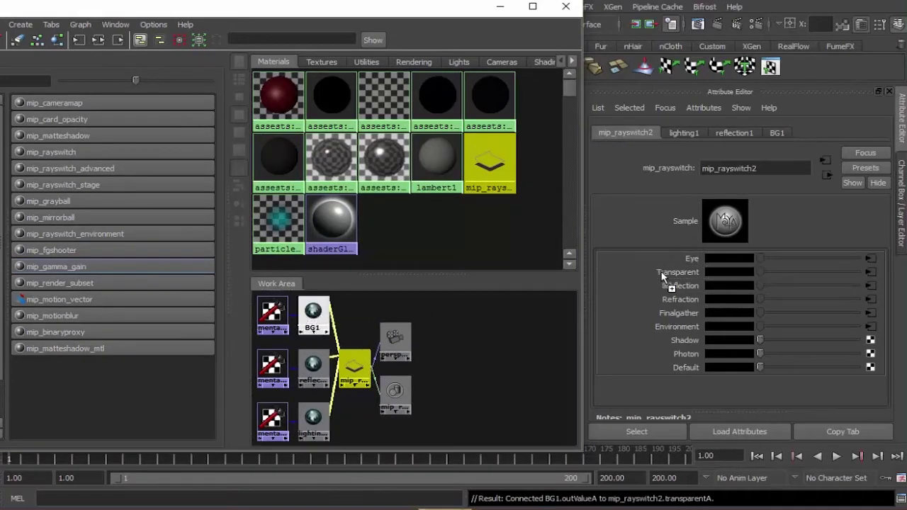
click(501, 6)
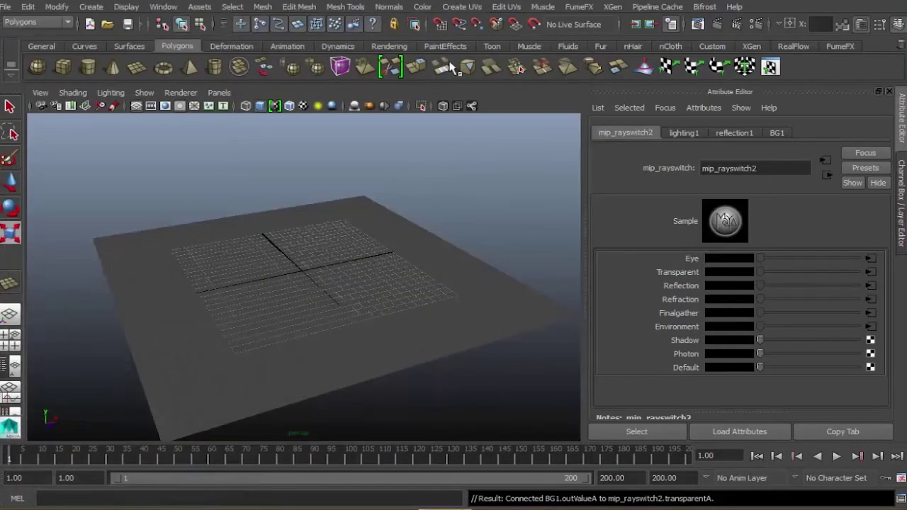
- Enable Final Gathering in the mental ray indirect lighting render settings
click(756, 24)
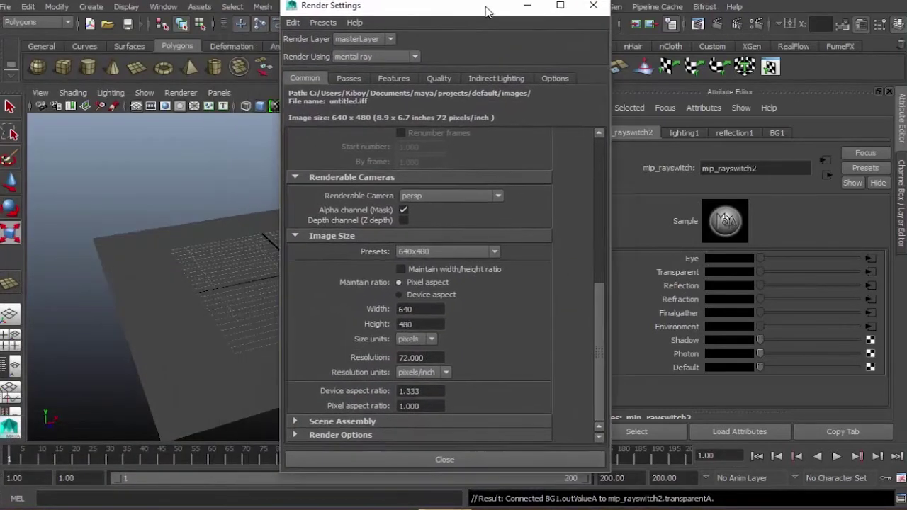
drag(487, 12, 545, 11)
click(571, 81)
scroll(511, 290, down, 1)
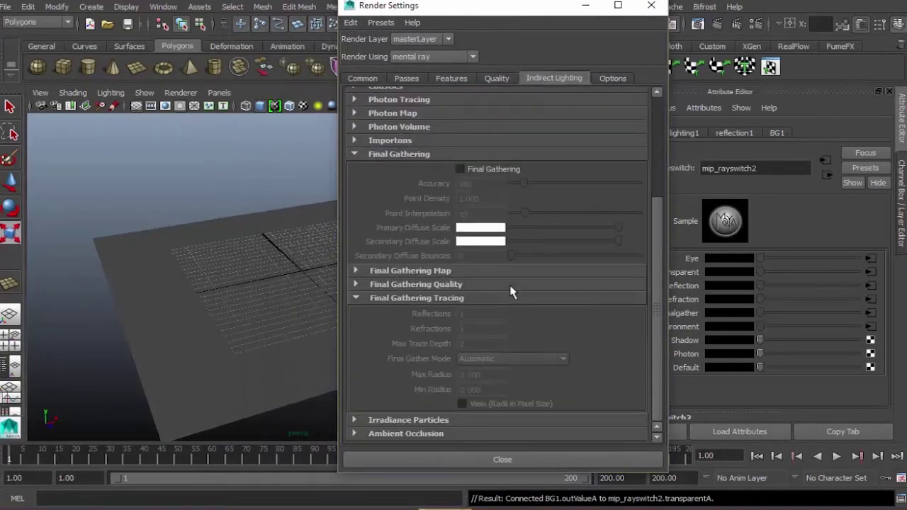
scroll(472, 224, up, 3)
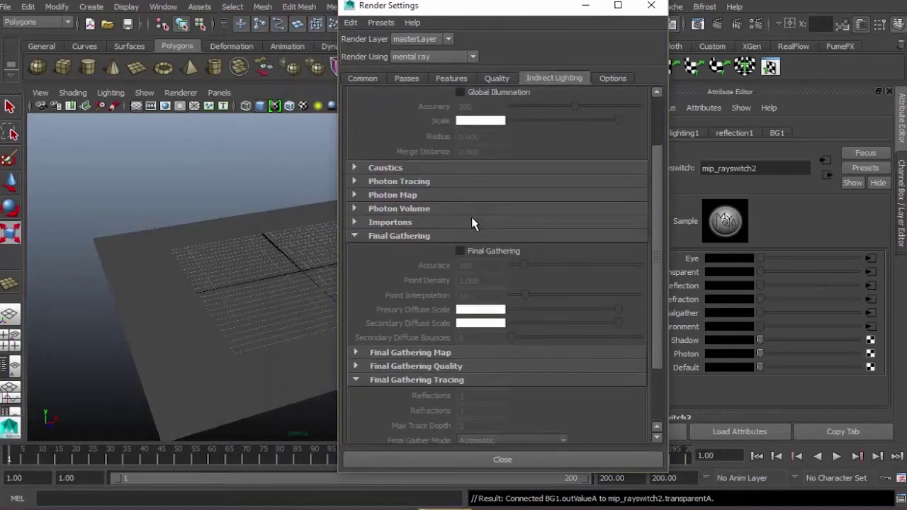
scroll(471, 220, up, 2)
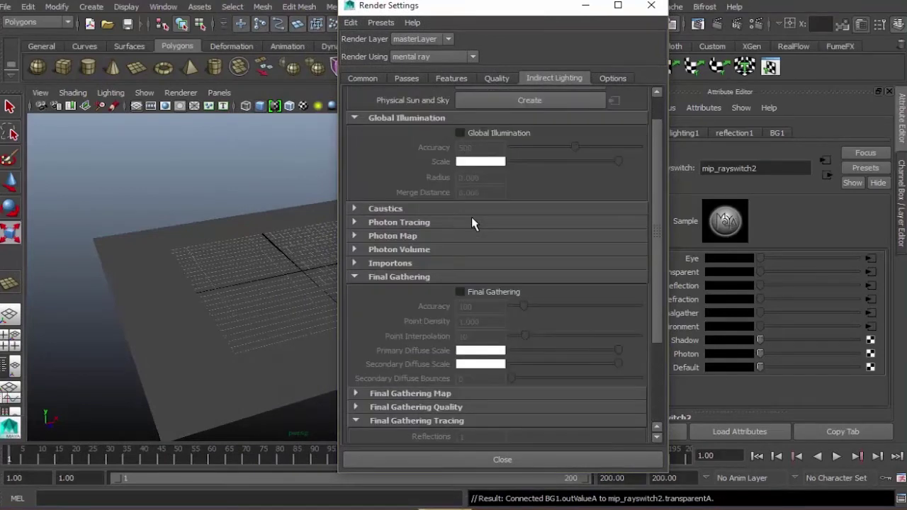
click(479, 294)
- Set the Final Gathering secondary diffuse bounces to 2
scroll(473, 335, down, 1)
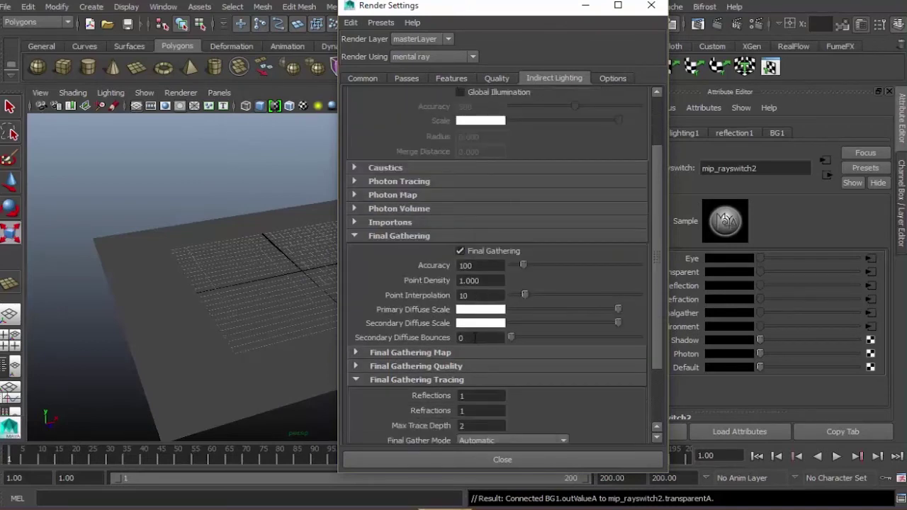
click(475, 338)
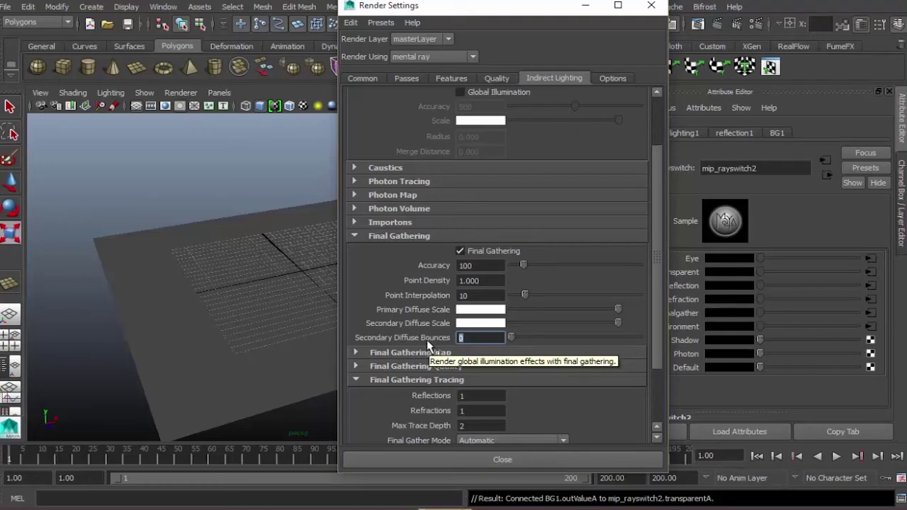
text(2)
key(Return)
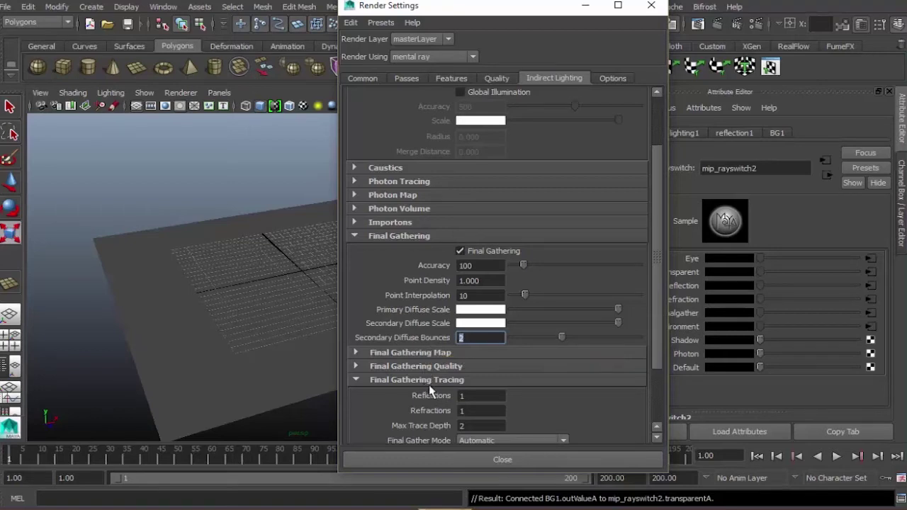
scroll(425, 383, down, 2)
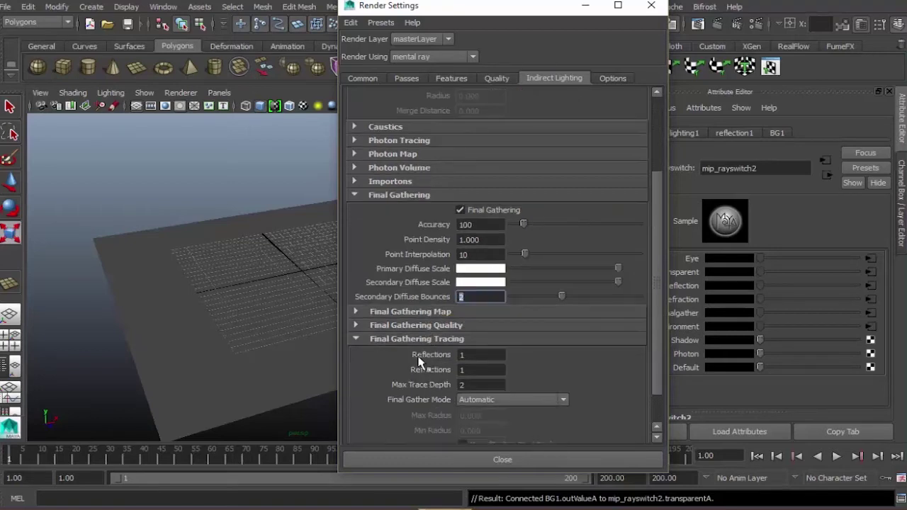
- Set the Final Gather Mode to Optimize for Animations and the quality sampling filter to Box
click(493, 400)
click(495, 421)
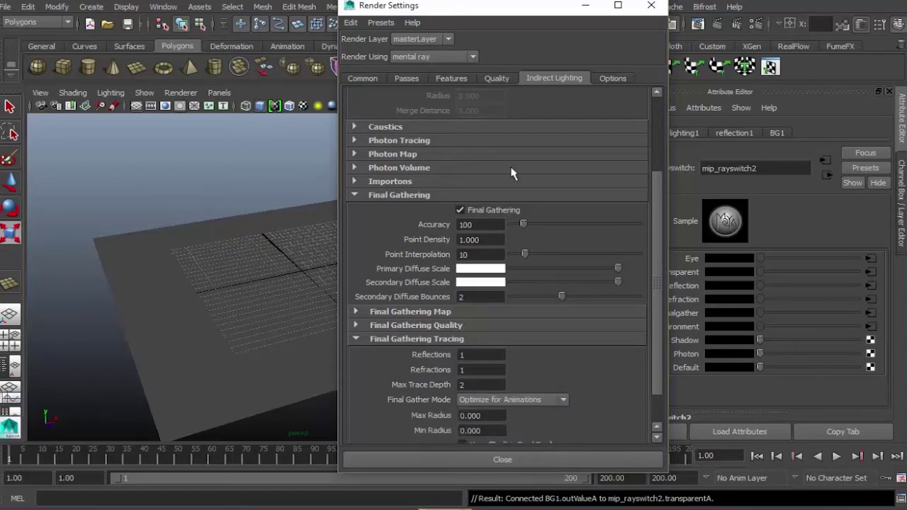
click(498, 80)
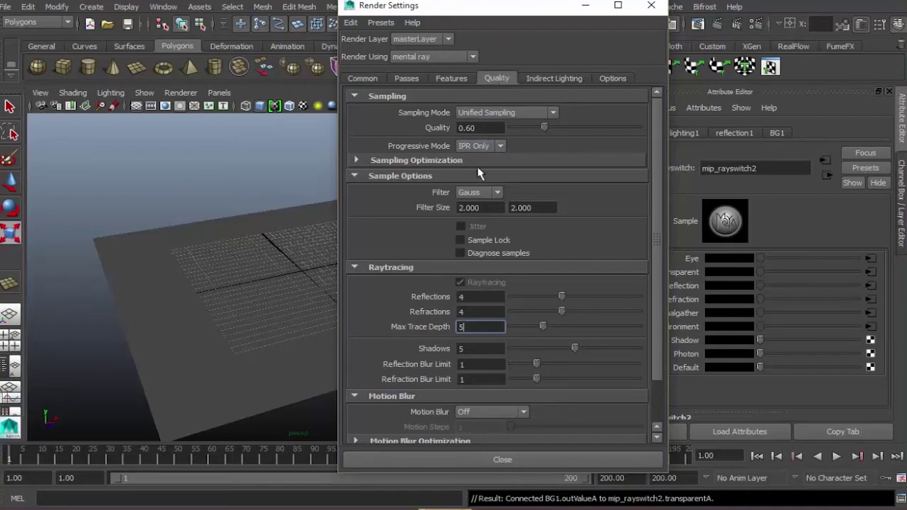
click(492, 193)
click(476, 205)
- Set the raytracing Reflections and Refractions to 5 and the Max Trace Depth to 10
click(461, 298)
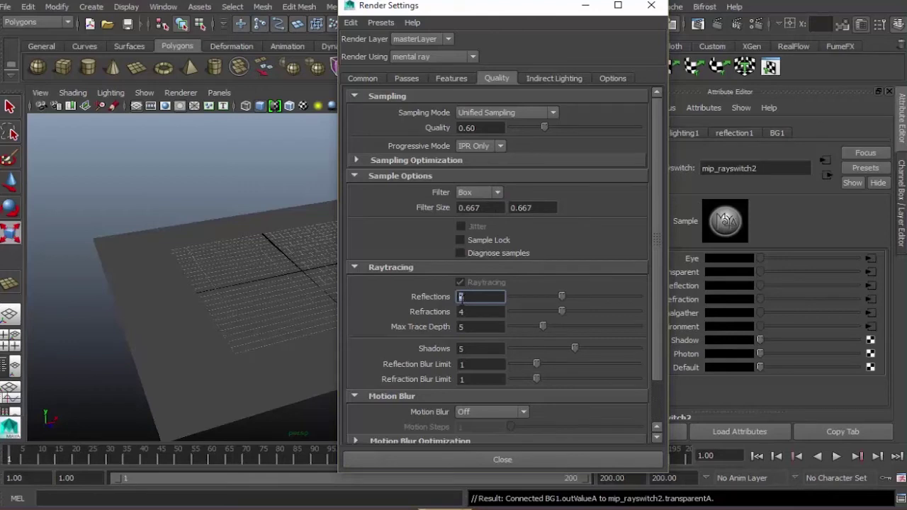
text(5)
key(Tab)
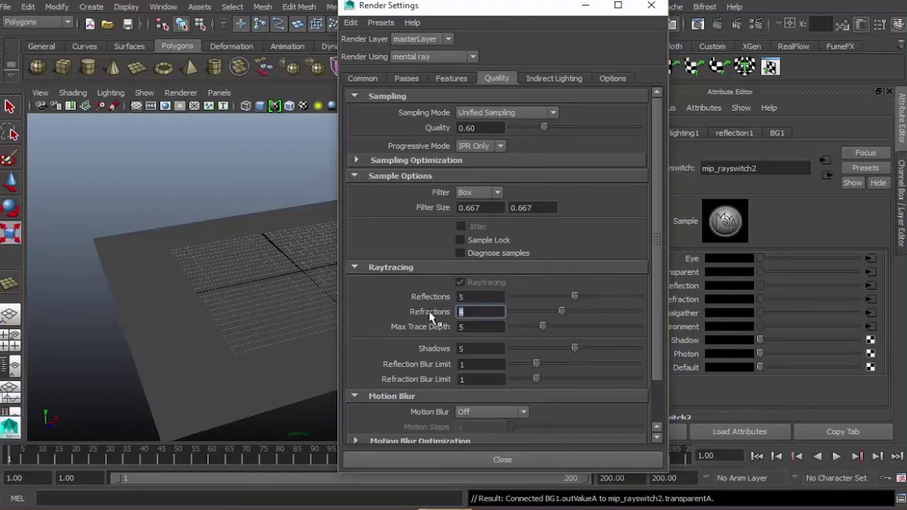
key(Return)
click(486, 329)
text(10)
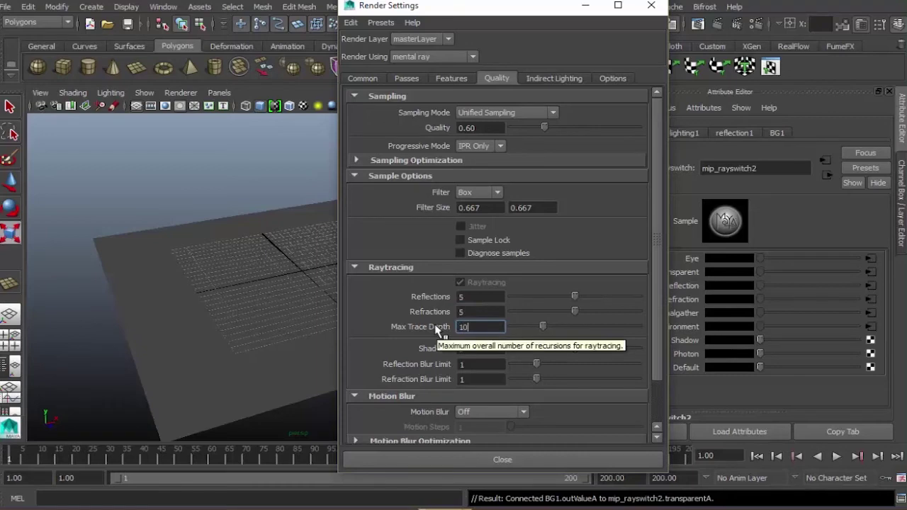
key(Return)
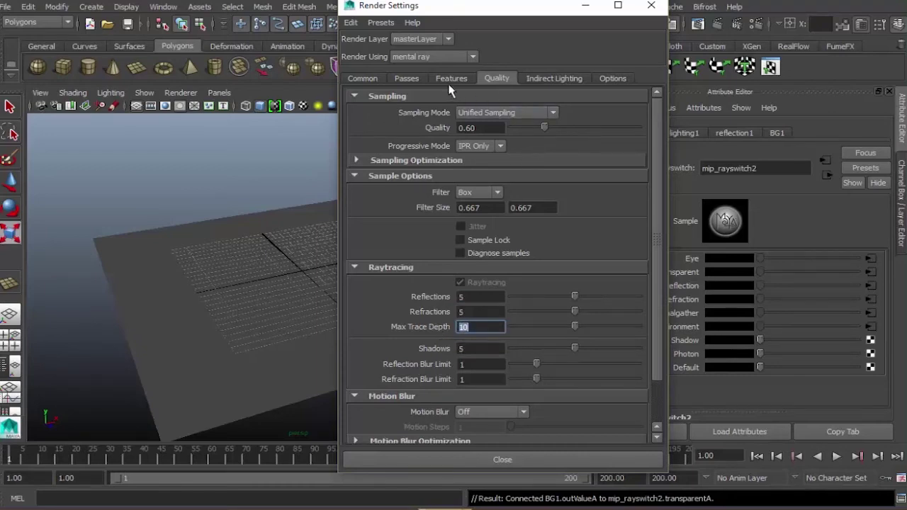
- Disable the default light in the common render options and test-render the perspective view
click(375, 79)
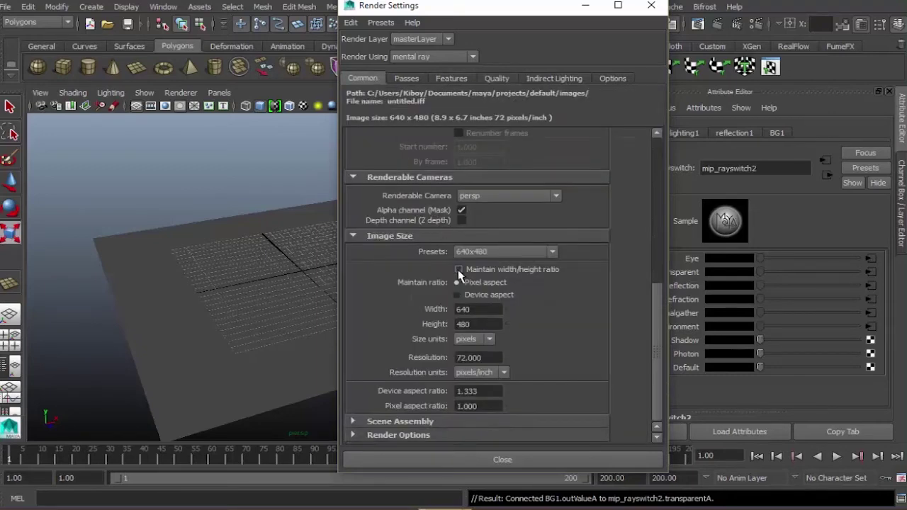
click(398, 434)
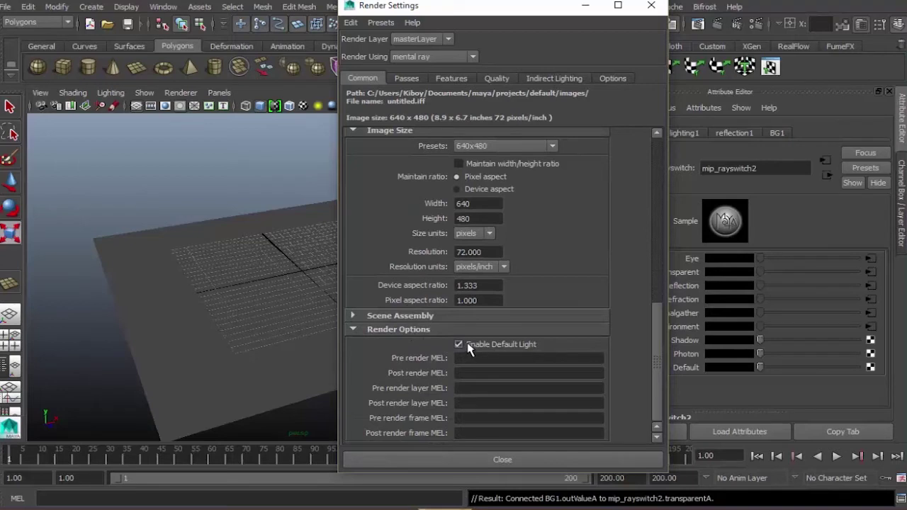
click(469, 344)
click(505, 460)
click(718, 25)
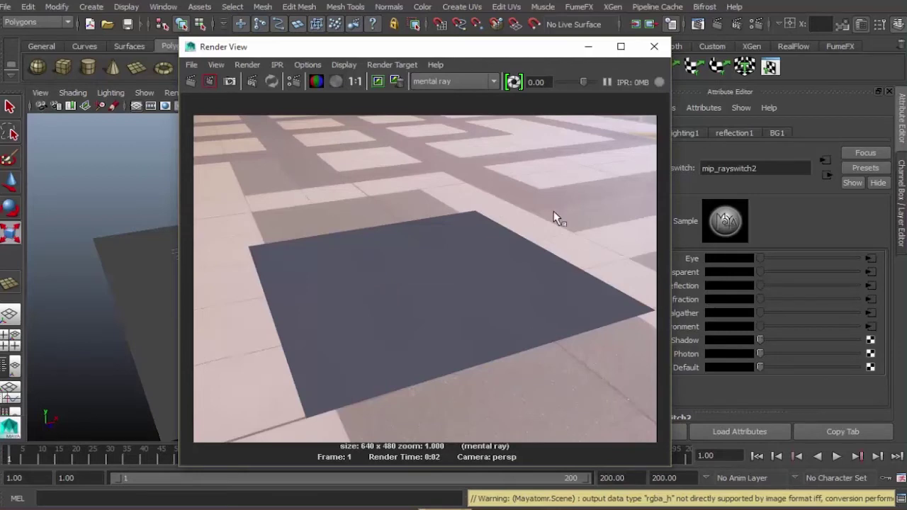
click(655, 47)
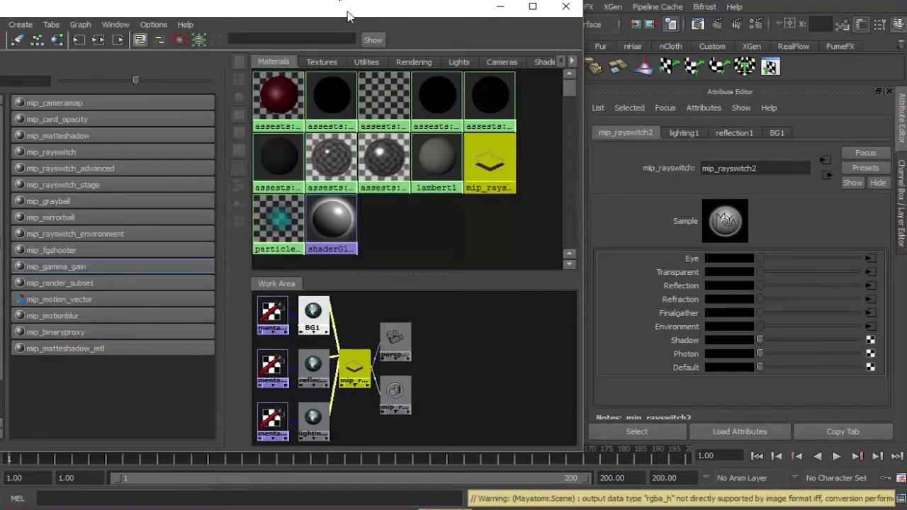
- Create a mip_gamma_gain node beside the BG1 lookup and set its Gamma to 0.5
drag(346, 12, 453, 11)
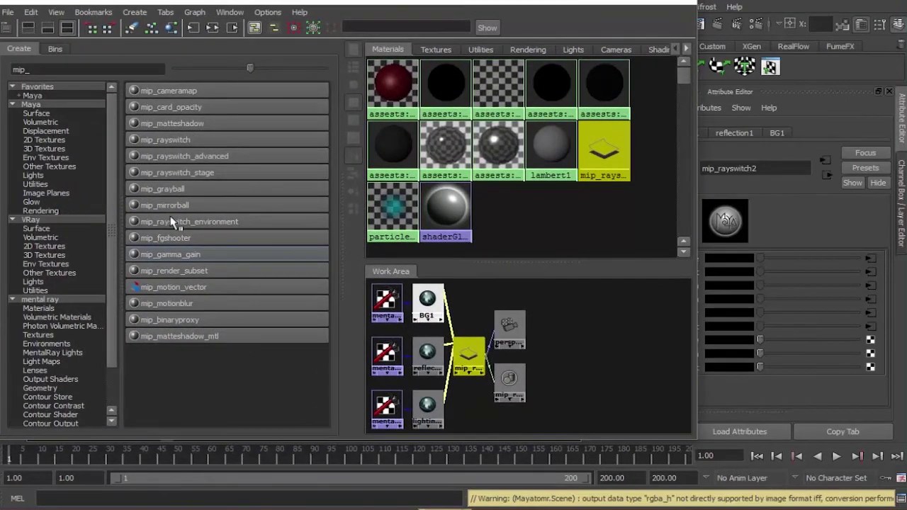
click(176, 256)
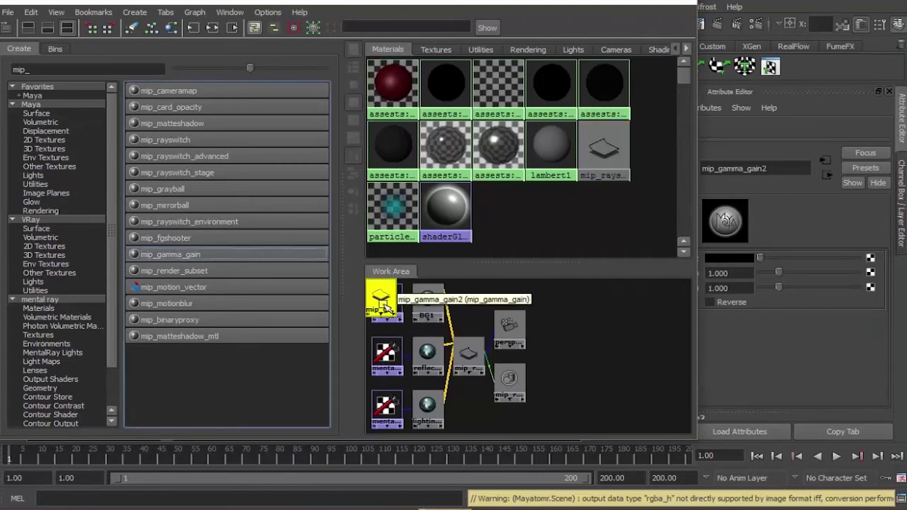
drag(386, 305, 476, 312)
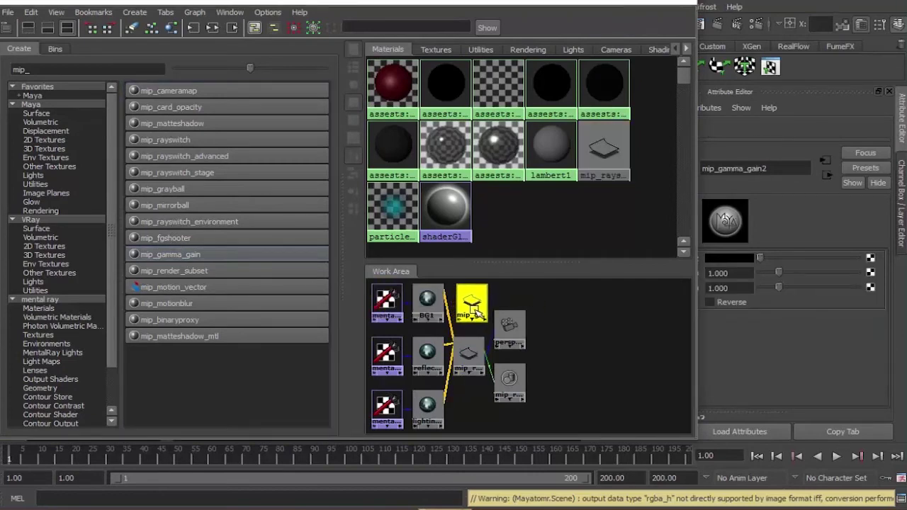
drag(513, 2, 389, 5)
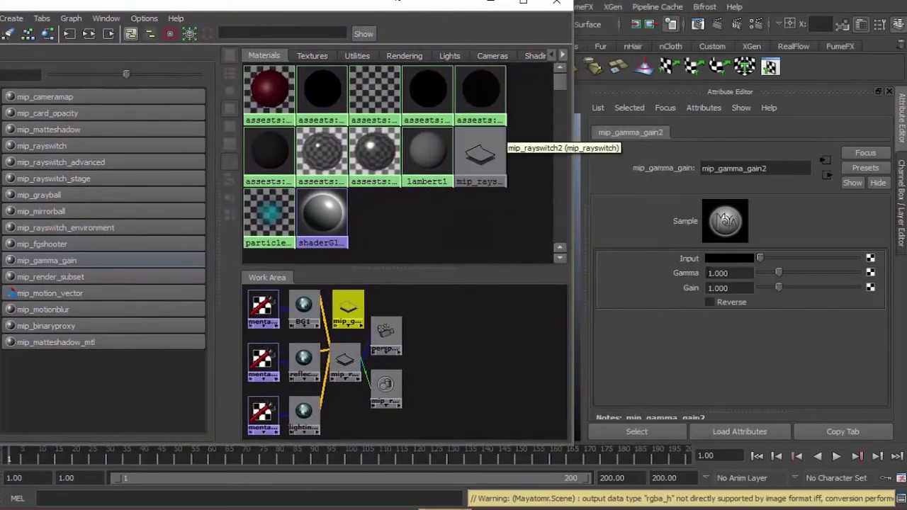
drag(753, 273, 657, 272)
text(.5)
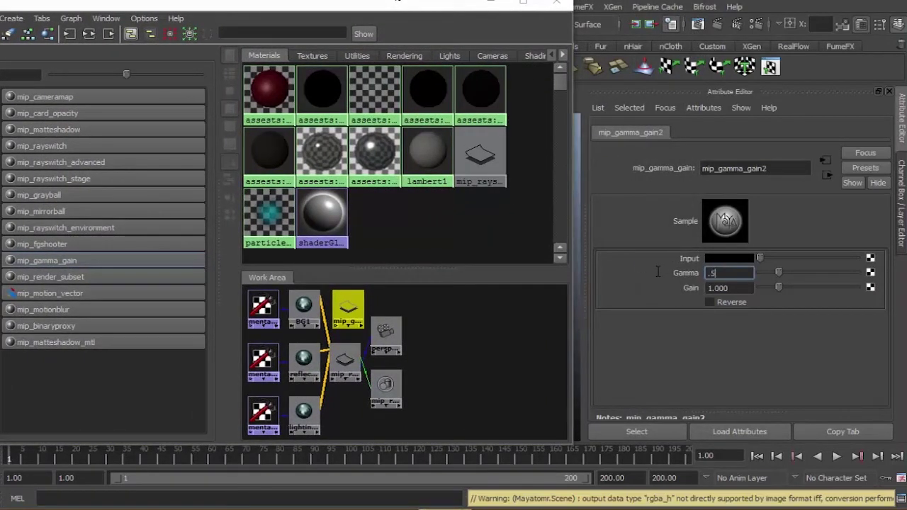
key(Return)
- Delete the connections from BG1 to mip_rayswitch2 and connect BG1 to the Input of the mip_gamma_gain node
mouse_move(331, 339)
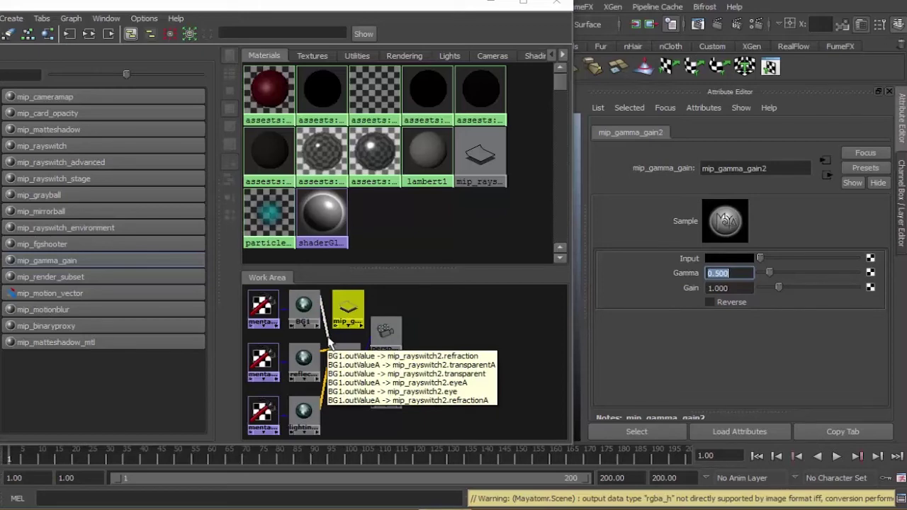
click(328, 343)
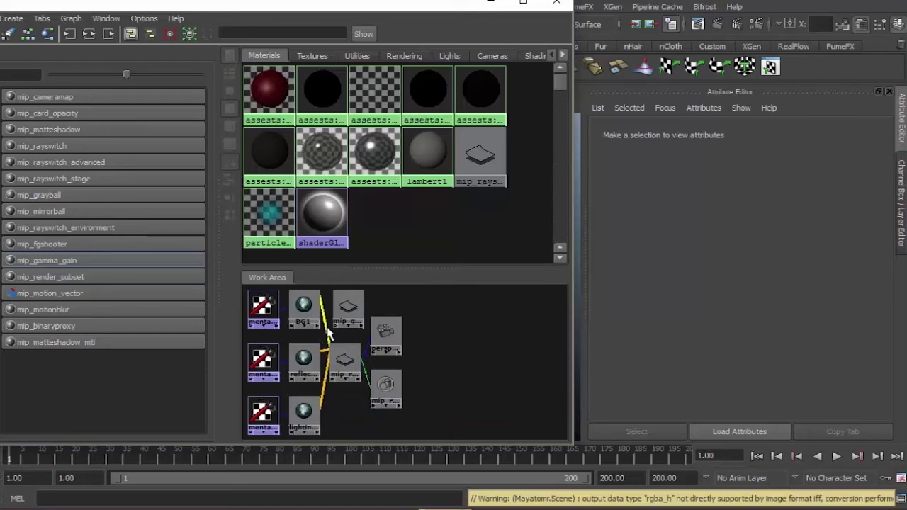
click(329, 334)
key(Delete)
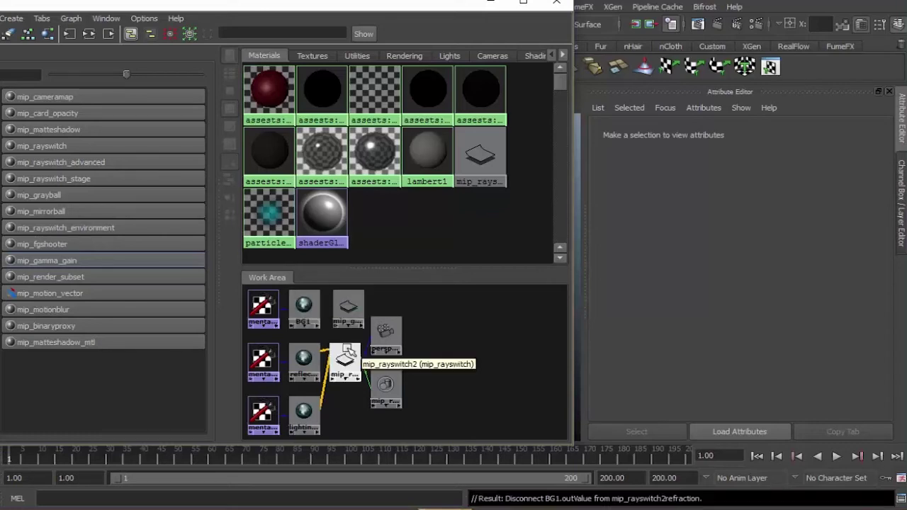
click(346, 305)
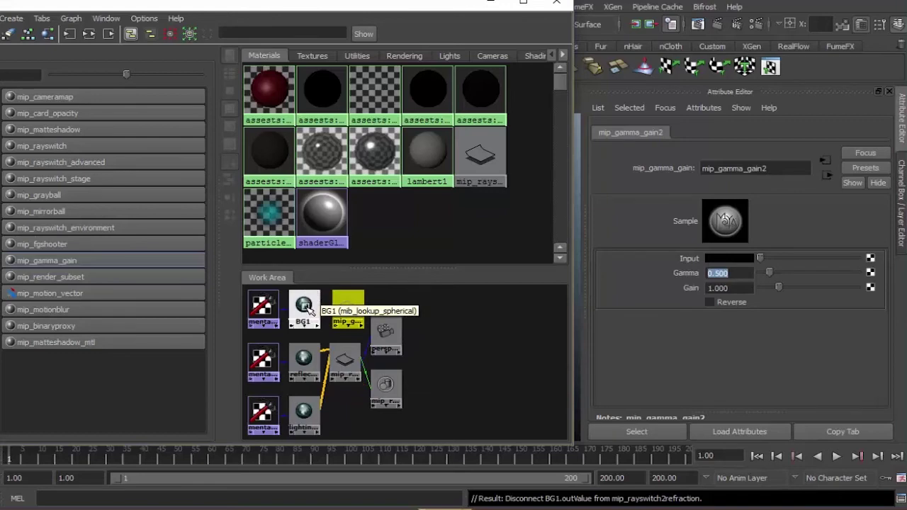
middle_drag(307, 305, 684, 262)
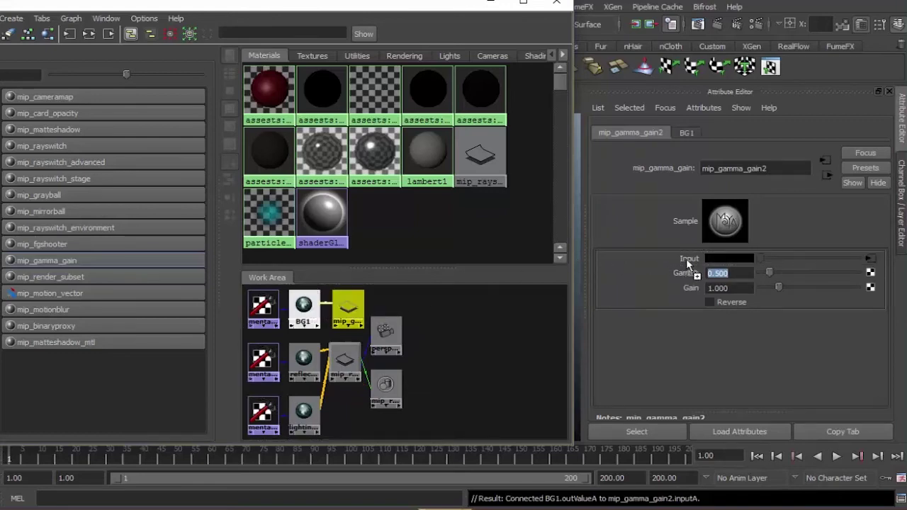
- Connect the mip_gamma_gain node to the Eye, Transparent and Refraction inputs of mip_rayswitch2
mouse_move(328, 304)
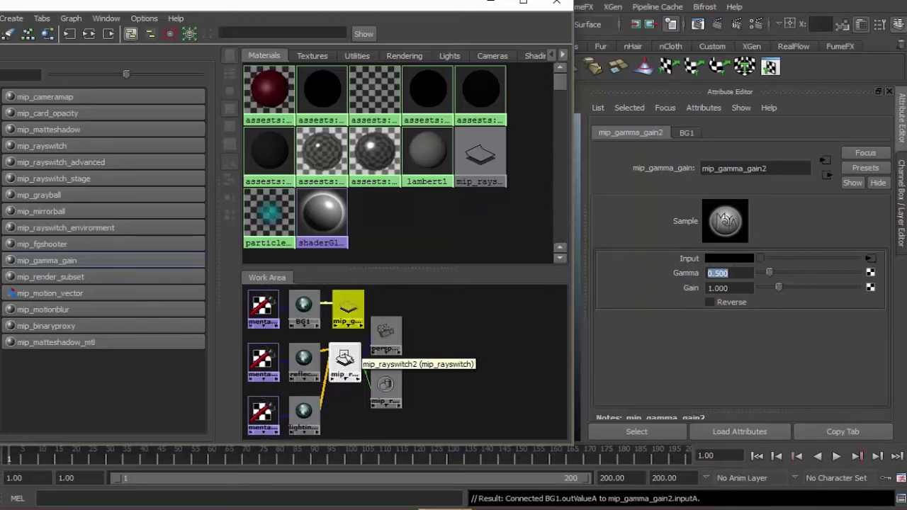
click(345, 357)
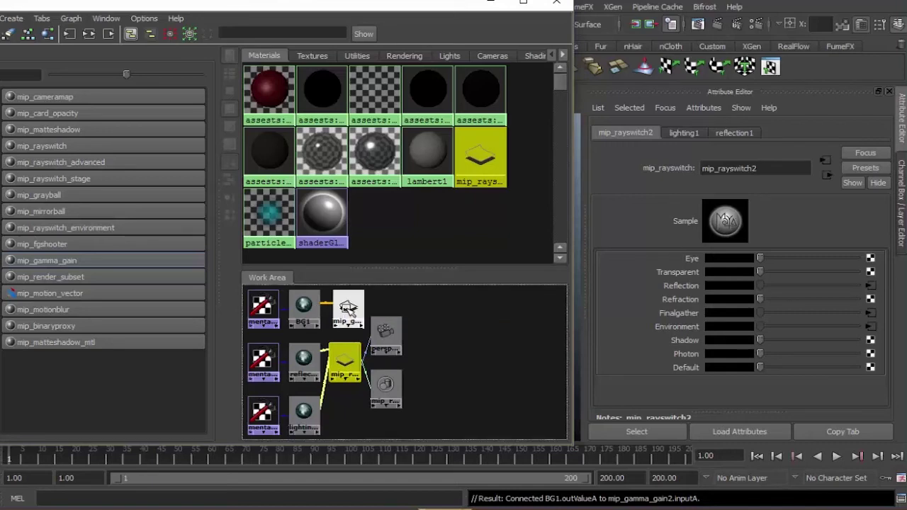
middle_drag(347, 306, 685, 258)
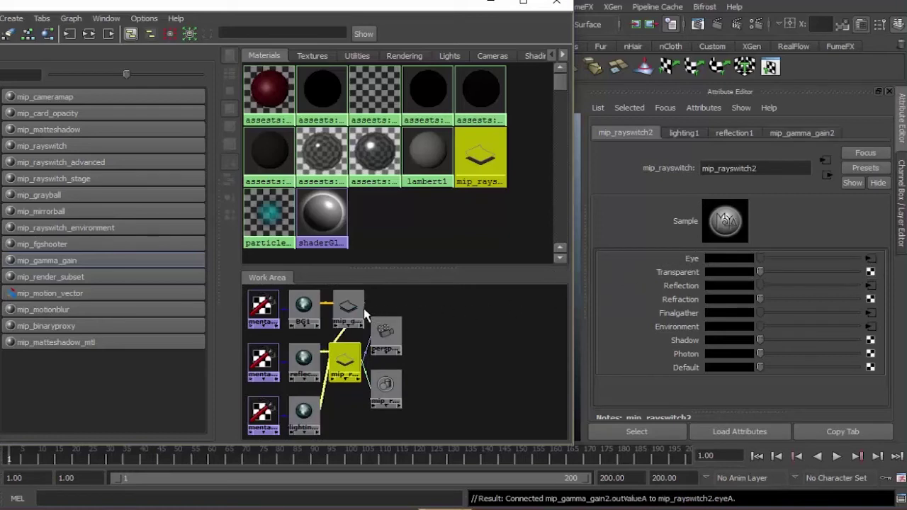
middle_drag(391, 309, 686, 271)
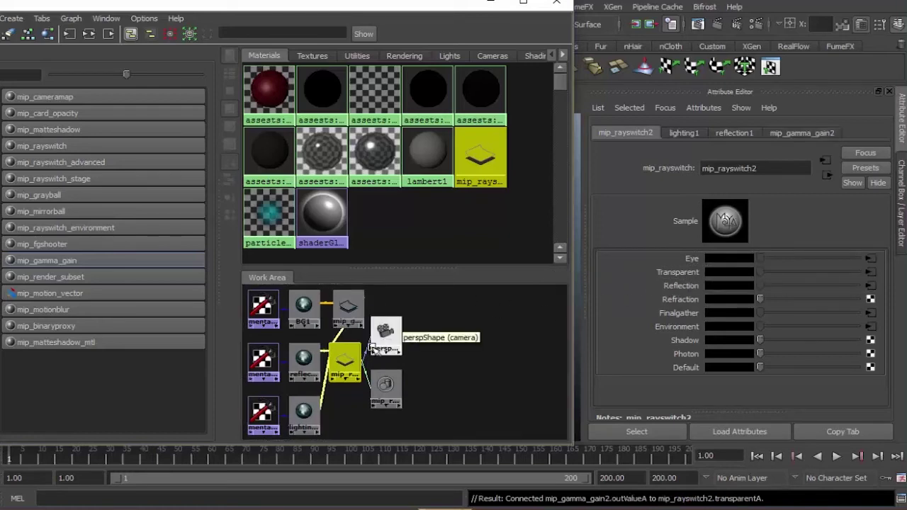
middle_drag(348, 306, 674, 299)
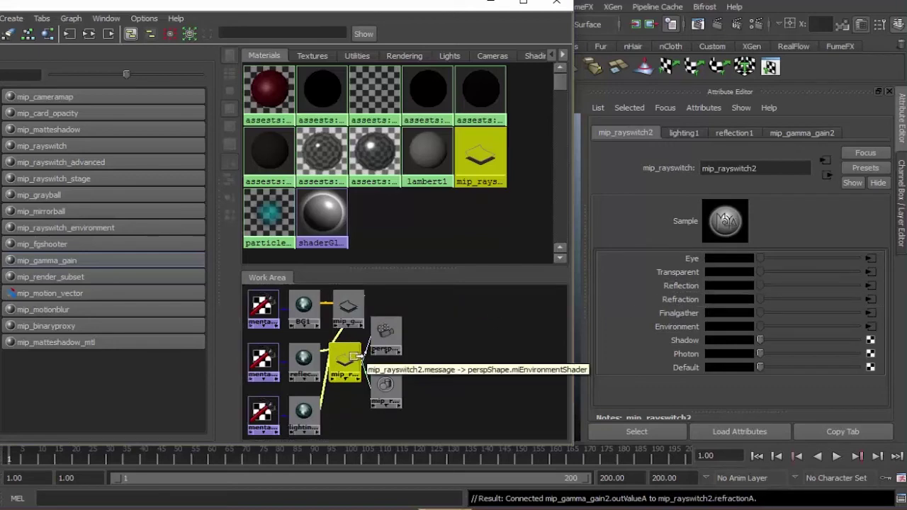
- Regraph the mip_rayswitch2 network and test-render the perspective view with the gamma-corrected background
click(89, 34)
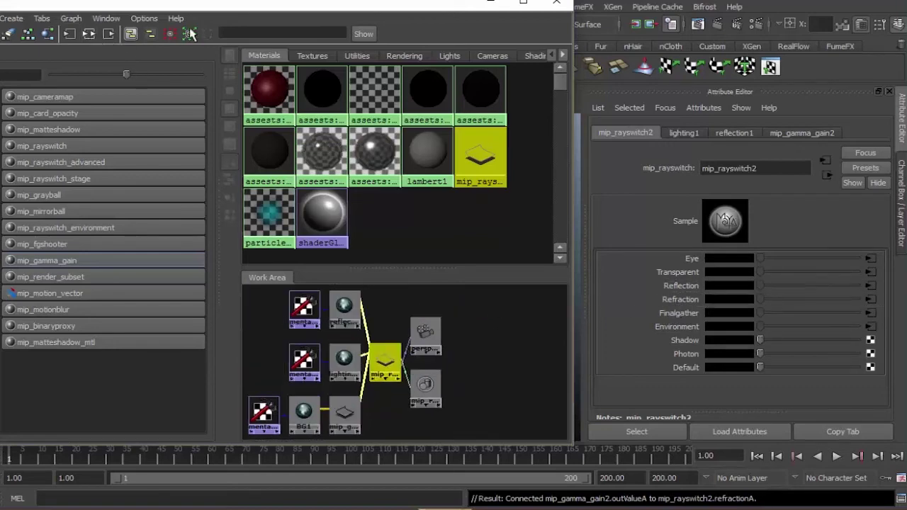
click(490, 3)
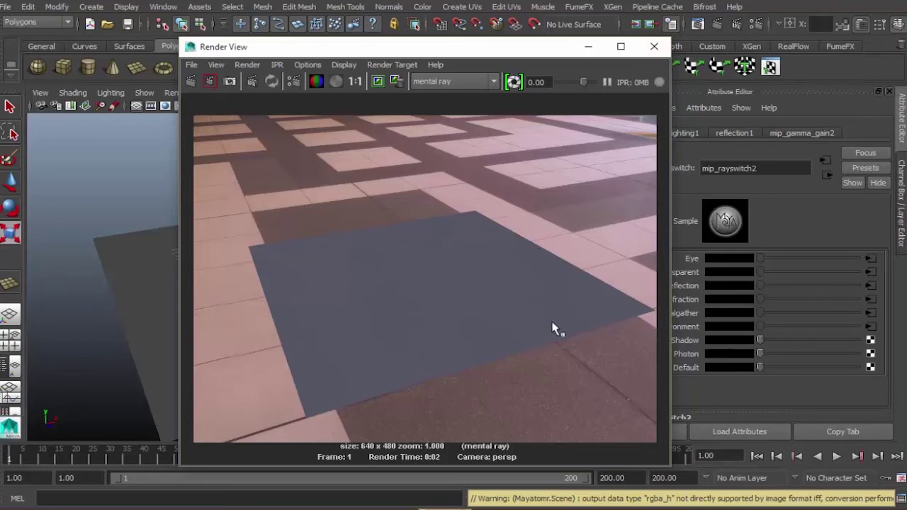
click(654, 46)
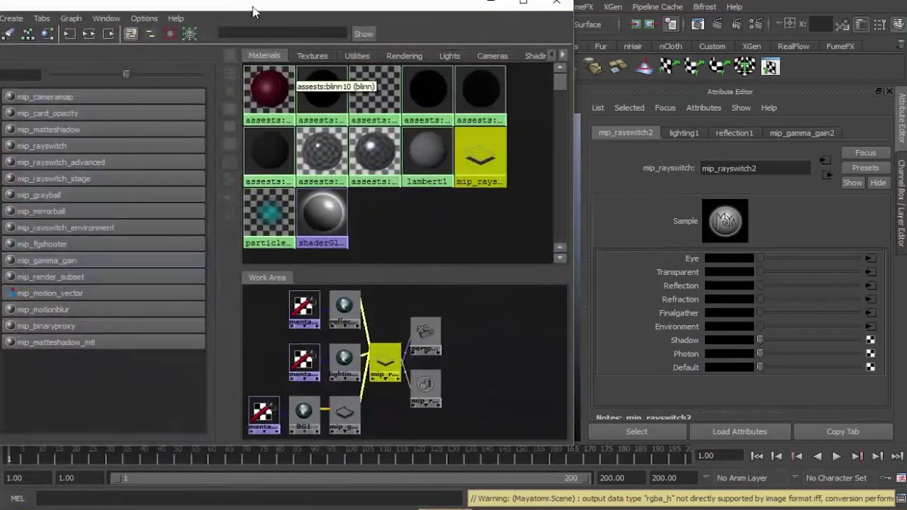
- Create a mip_matteshadow node above mip_rayswitch2 and connect mip_rayswitch2 to its Background input
drag(255, 11, 439, 16)
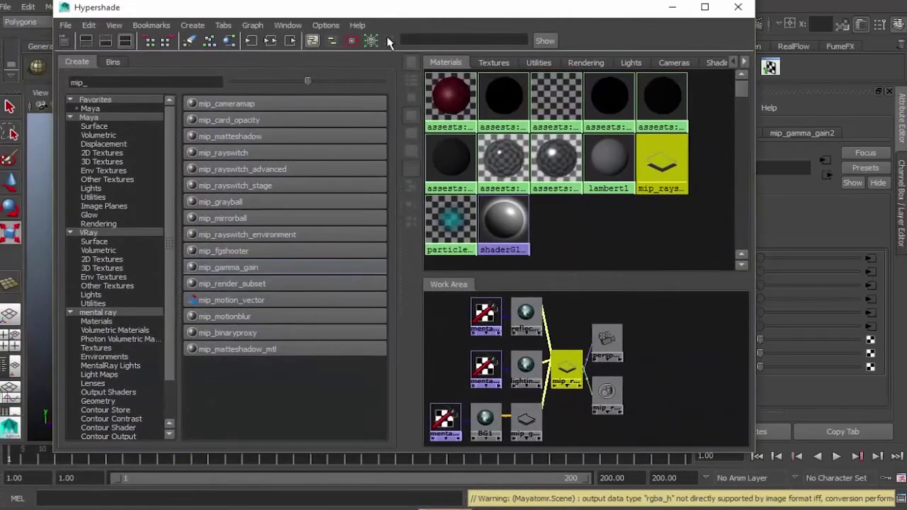
click(229, 138)
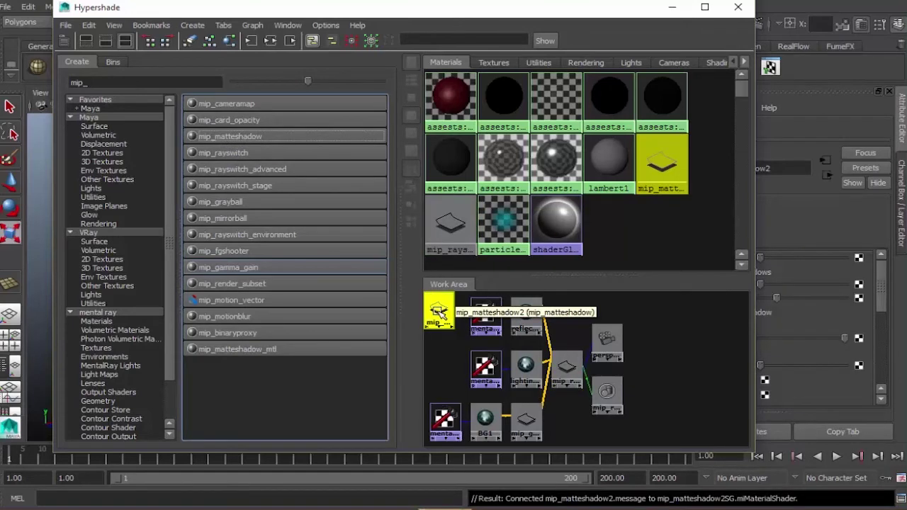
drag(439, 311, 569, 319)
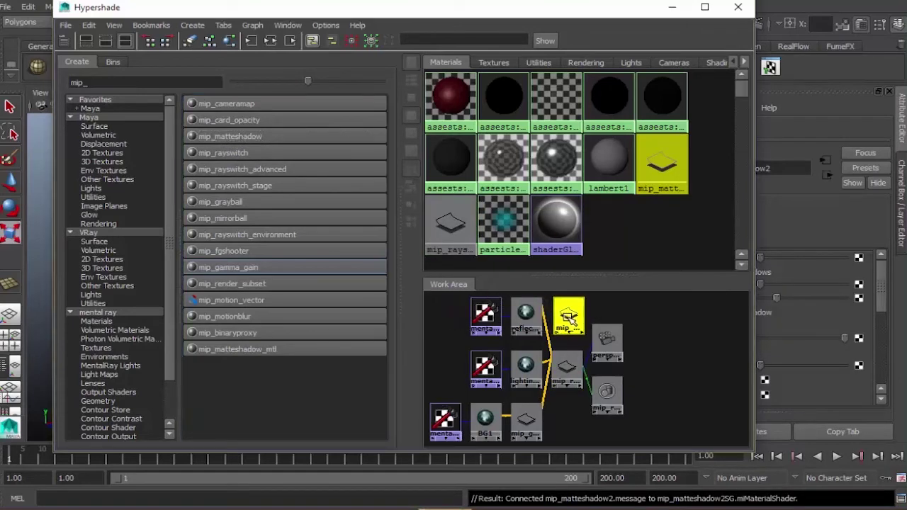
drag(625, 15, 379, 22)
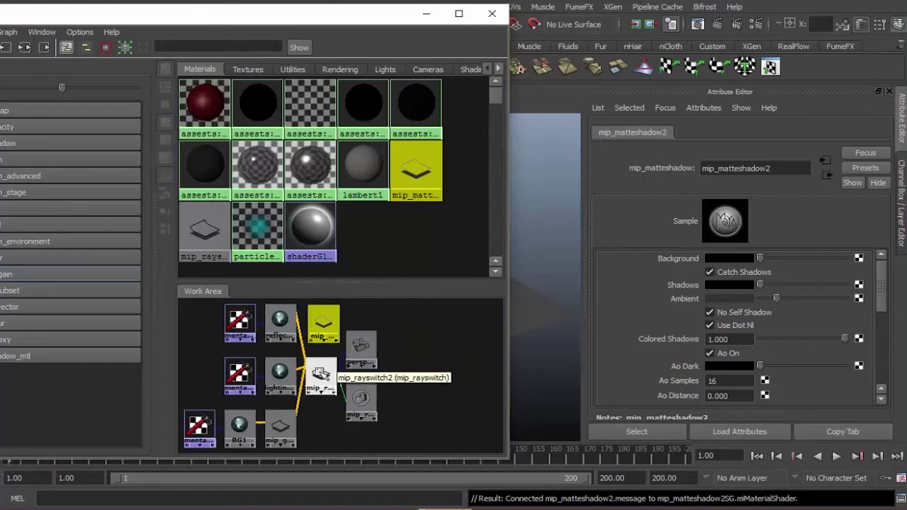
middle_drag(320, 374, 671, 261)
click(402, 338)
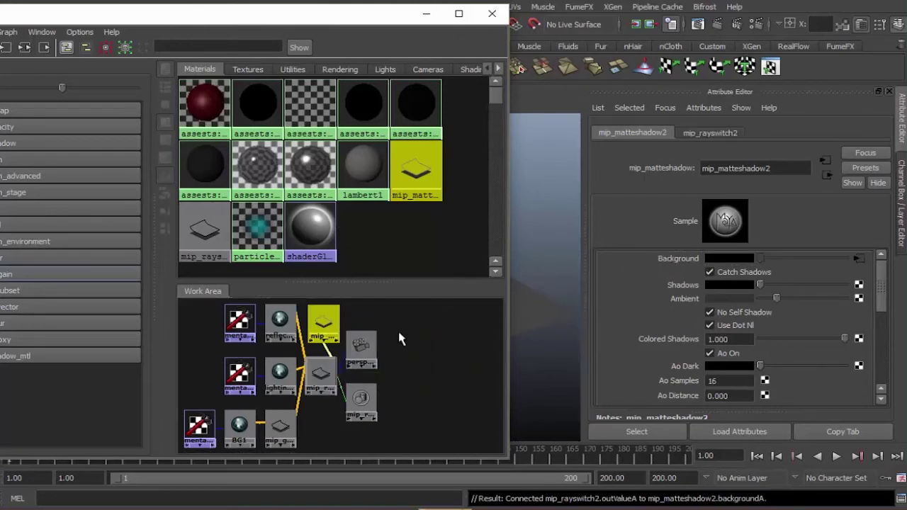
- Regraph the mip_rayswitch2 network with the mip_matteshadow node connected and test-render the perspective view
drag(363, 23, 320, 43)
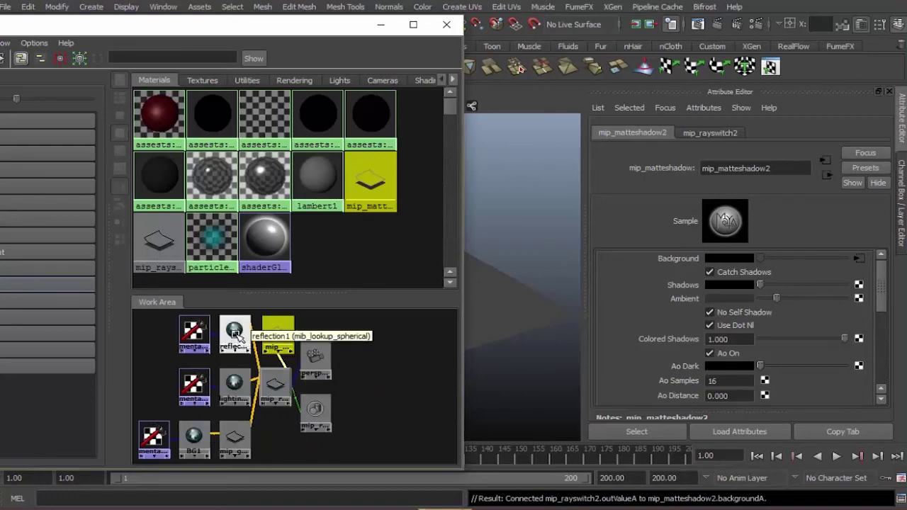
click(275, 383)
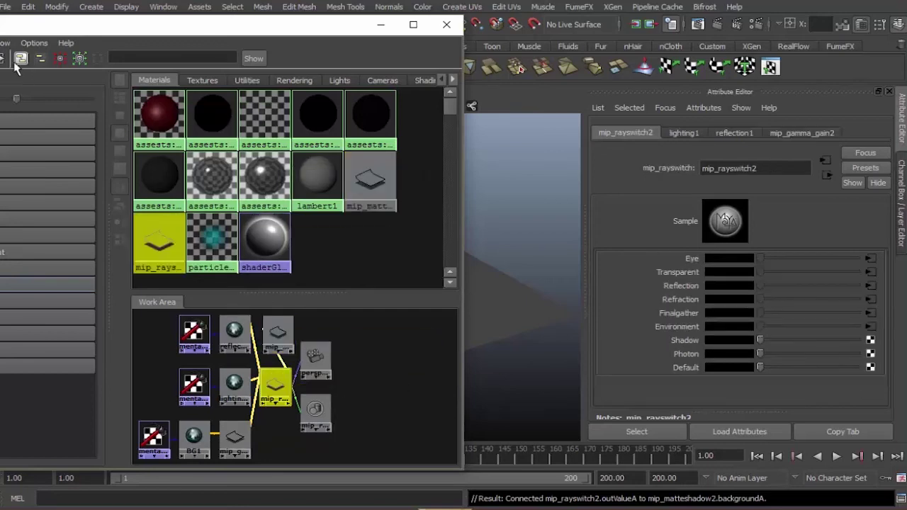
drag(45, 32, 122, 25)
click(56, 51)
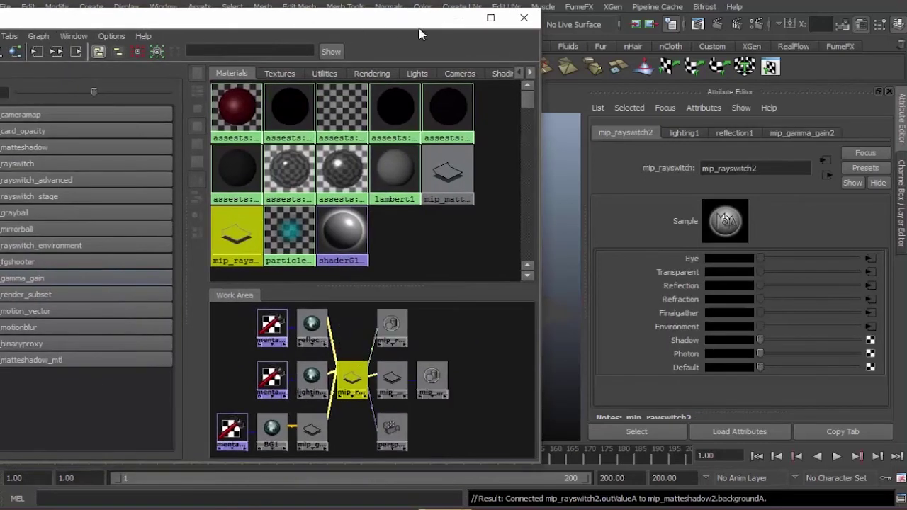
click(458, 17)
click(717, 24)
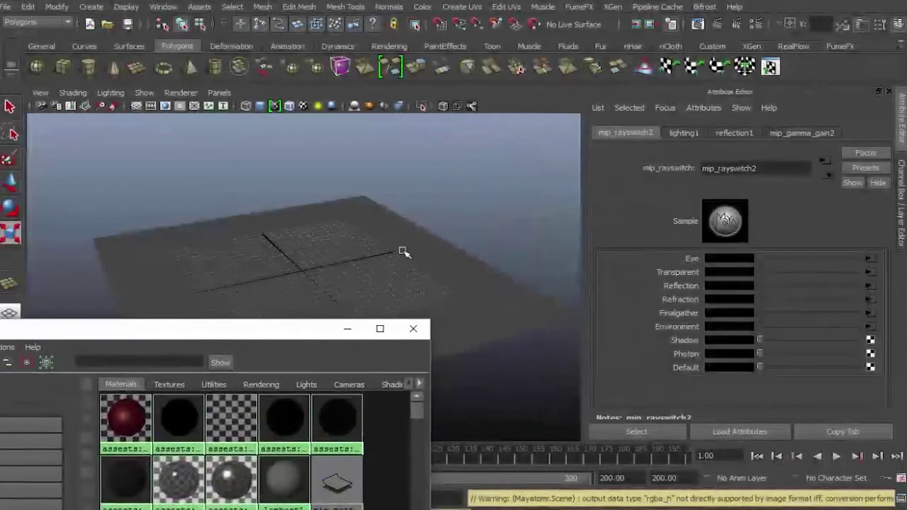
- Select the ground plane and assign the mip_matteshadow2 material to it
click(404, 251)
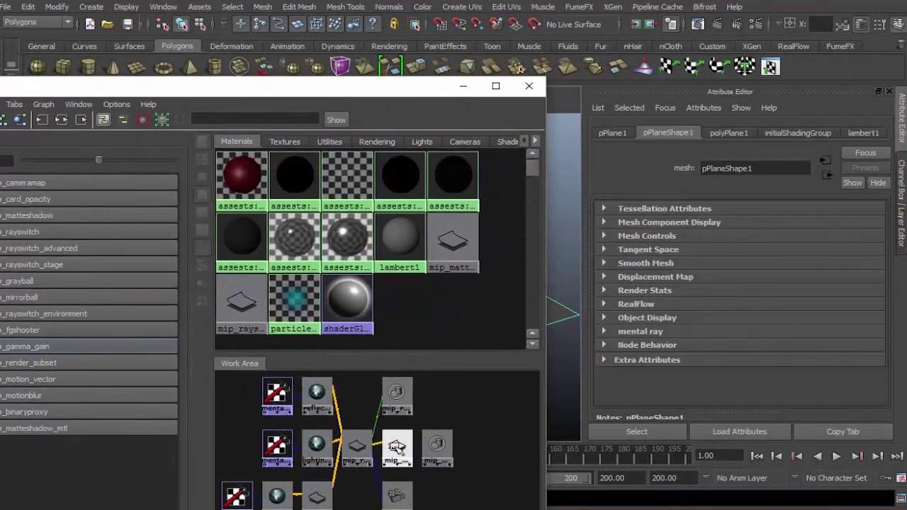
right_click(397, 447)
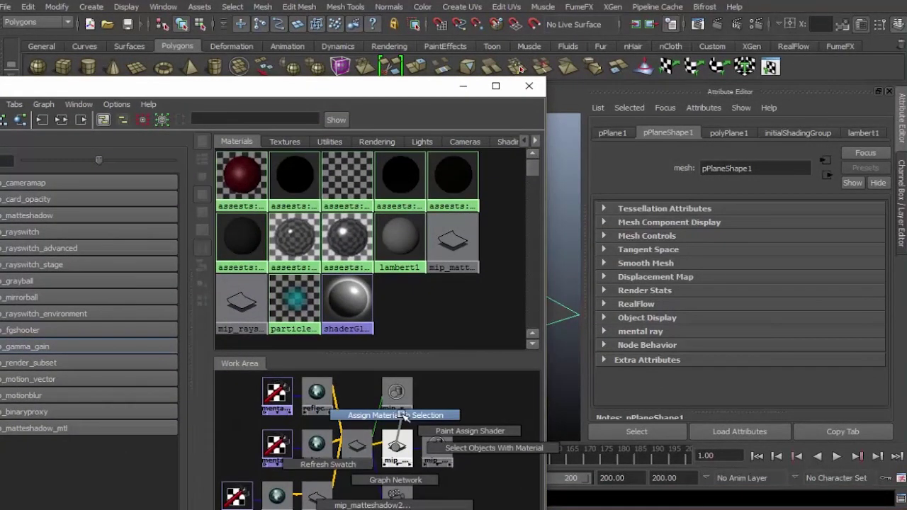
click(404, 415)
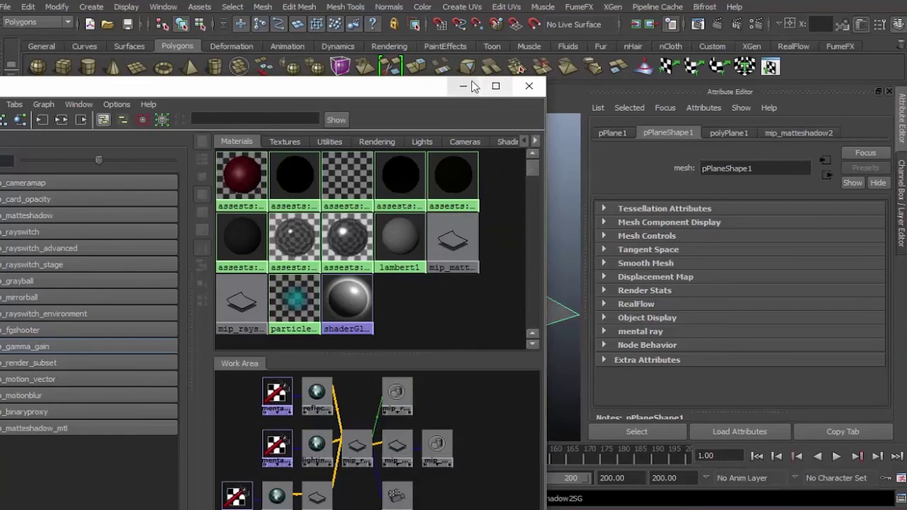
- Test-render the ground plane with the matte shadow material and minimize the render window
click(463, 86)
click(717, 24)
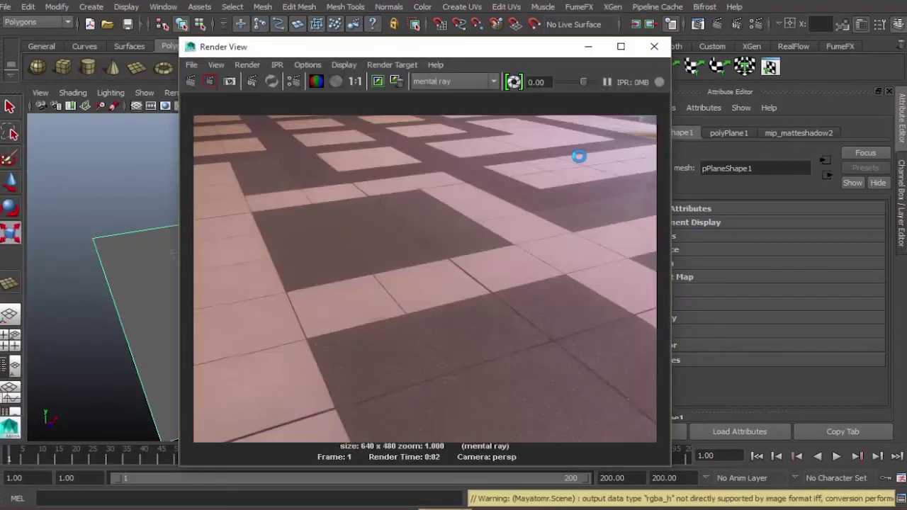
drag(451, 54, 518, 44)
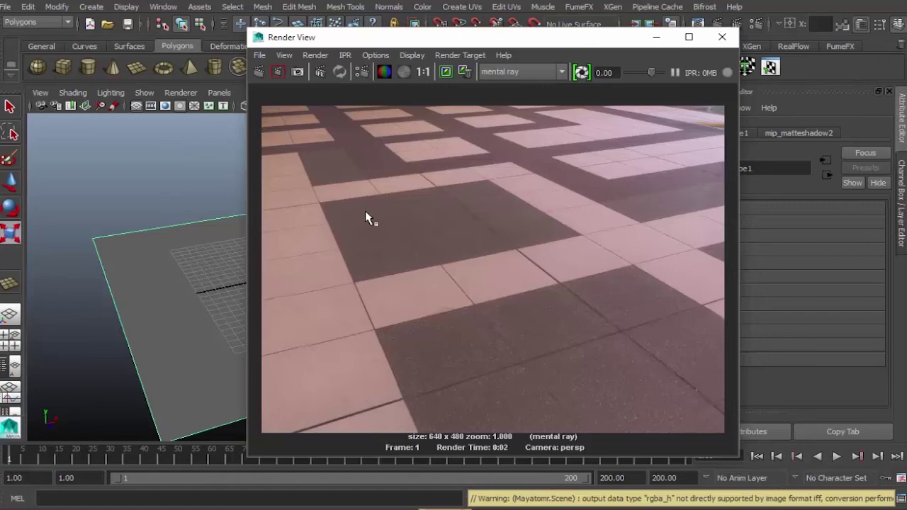
click(658, 36)
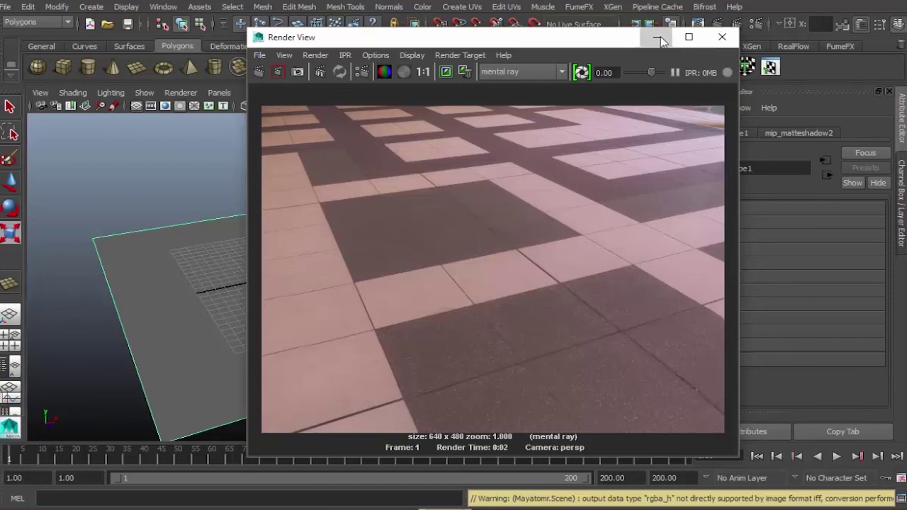
- Scale up the ground plane uniformly and show the car model on it
drag(306, 275, 654, 303)
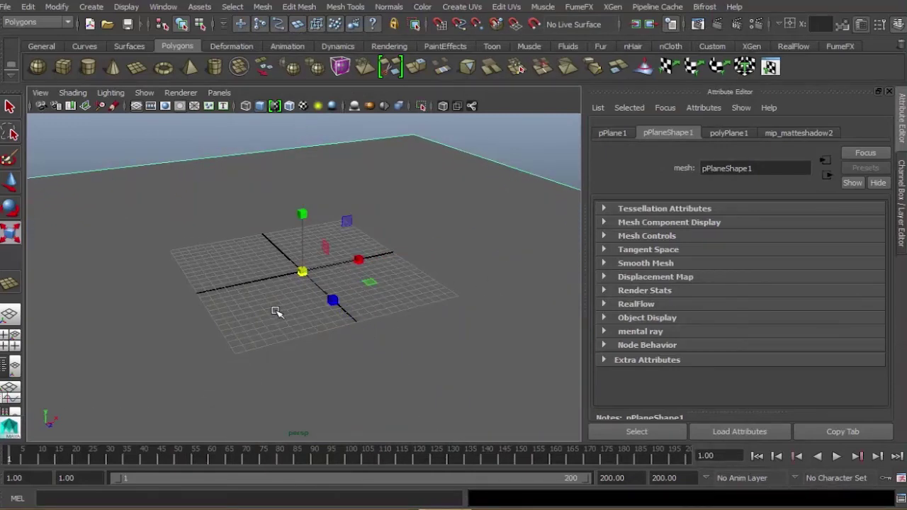
scroll(333, 276, up, 5)
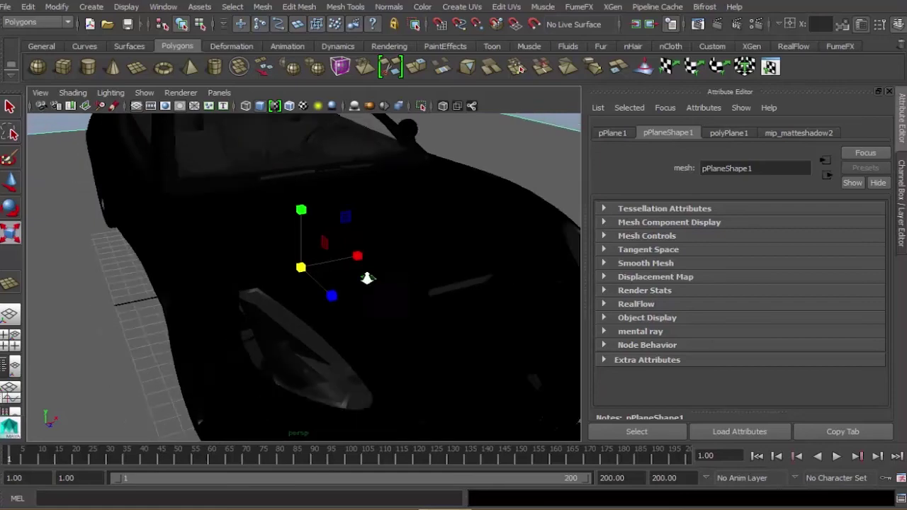
scroll(326, 280, down, 4)
- Select the car and examine its assigned materials, including assests:blinn9 and assests:blinn10, then clear the selection
click(433, 240)
mouse_move(440, 262)
alt+mouse_down()
mouse_move(429, 269)
mouse_move(439, 277)
alt+mouse_up()
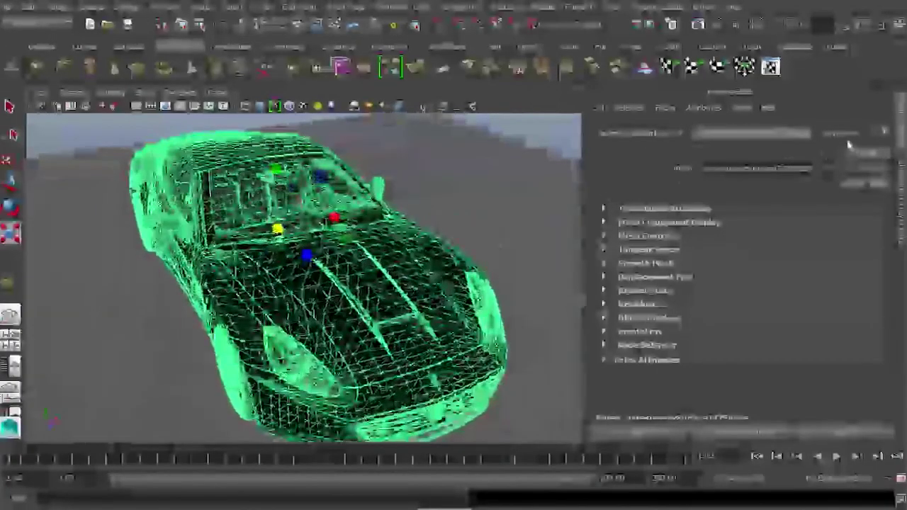
click(885, 133)
click(884, 133)
click(884, 133)
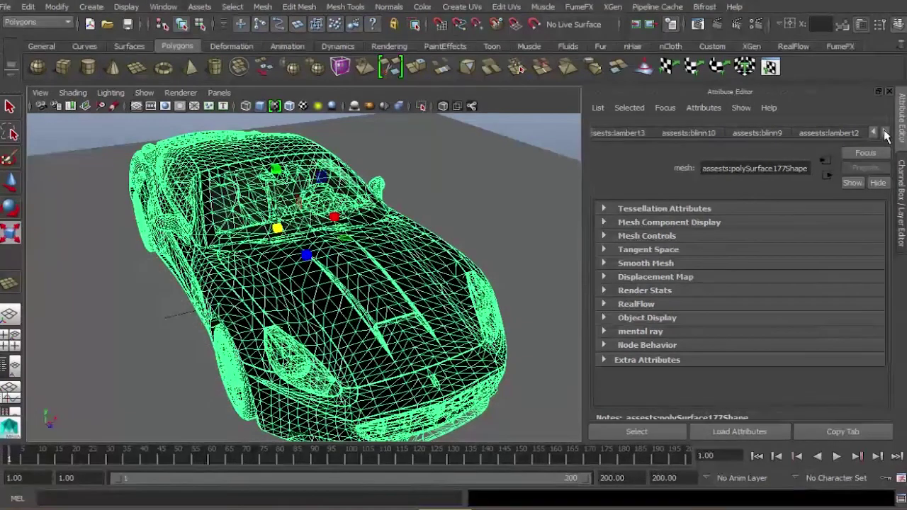
click(828, 133)
click(779, 134)
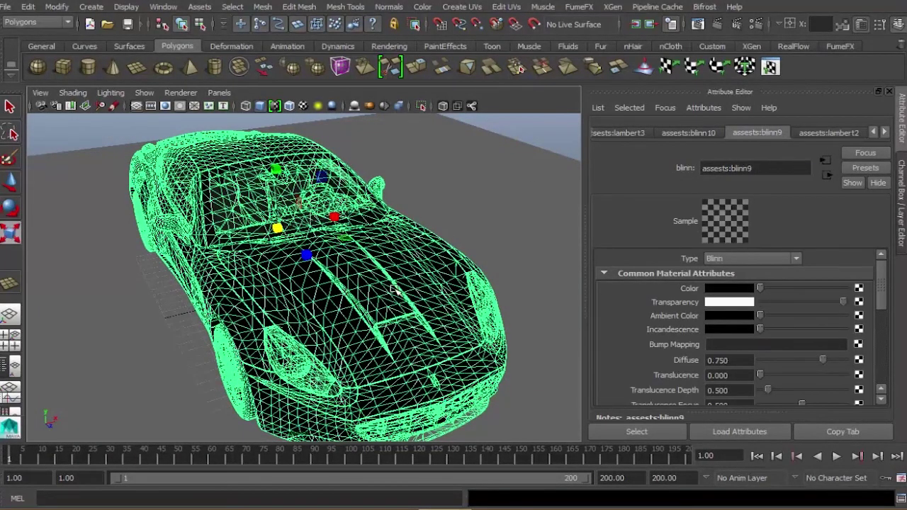
click(699, 133)
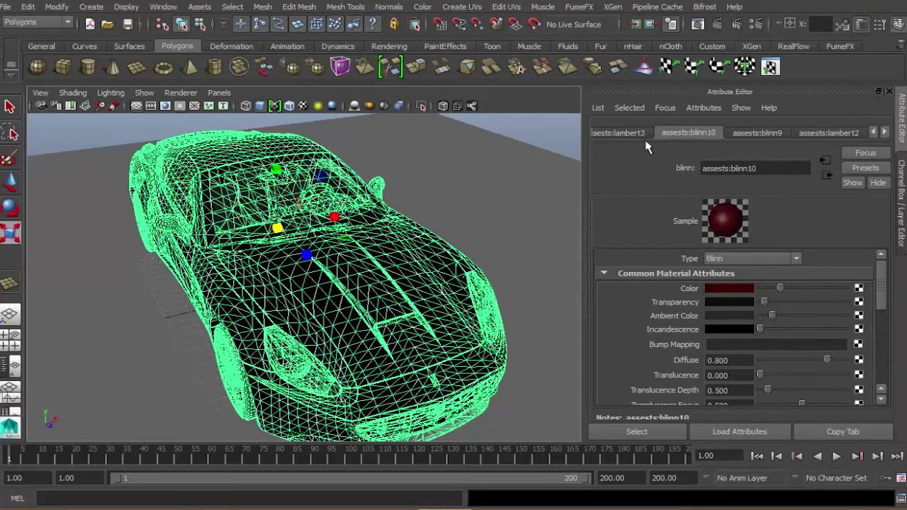
click(772, 133)
click(547, 131)
- Select the ground plane and test-render the car on it from the car's opposite front corner
alt+drag(360, 243, 393, 217)
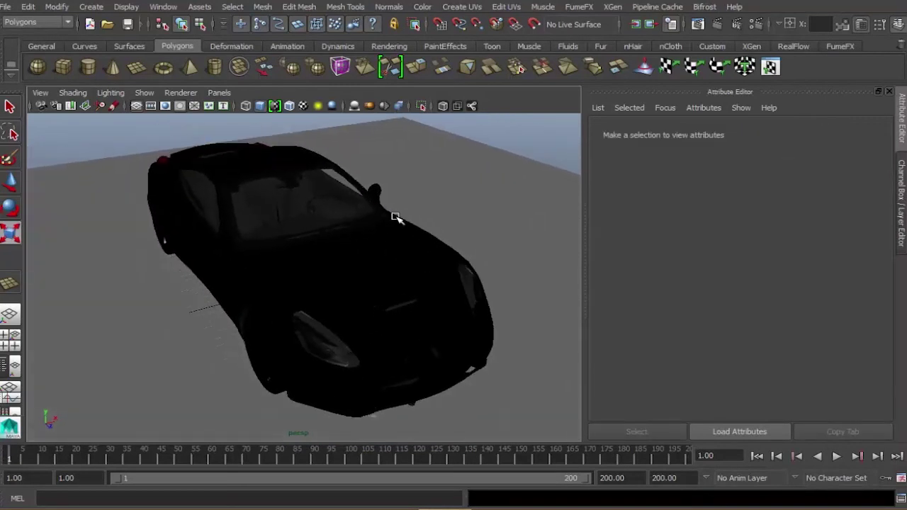
click(356, 294)
drag(310, 287, 587, 269)
mouse_move(384, 237)
alt+mouse_down()
mouse_move(389, 227)
mouse_move(377, 250)
mouse_move(302, 246)
mouse_move(394, 243)
mouse_move(366, 245)
mouse_move(373, 243)
alt+mouse_up()
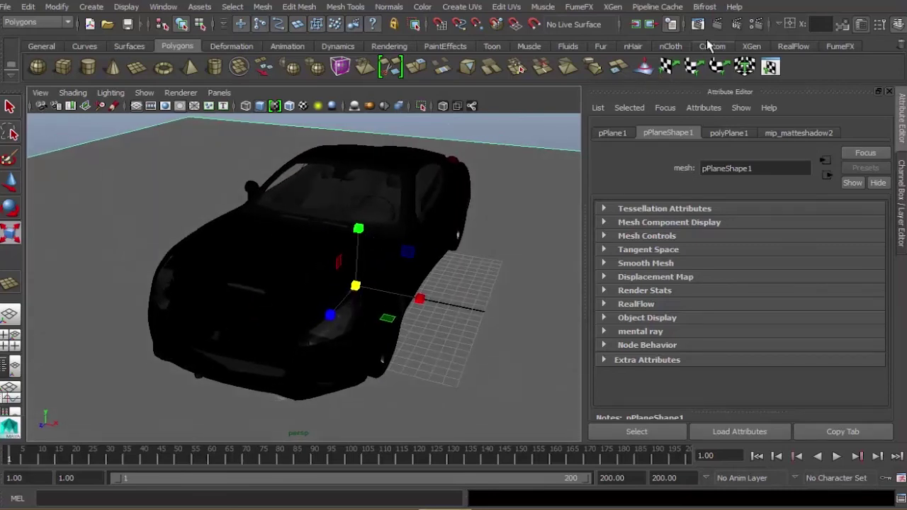
click(719, 24)
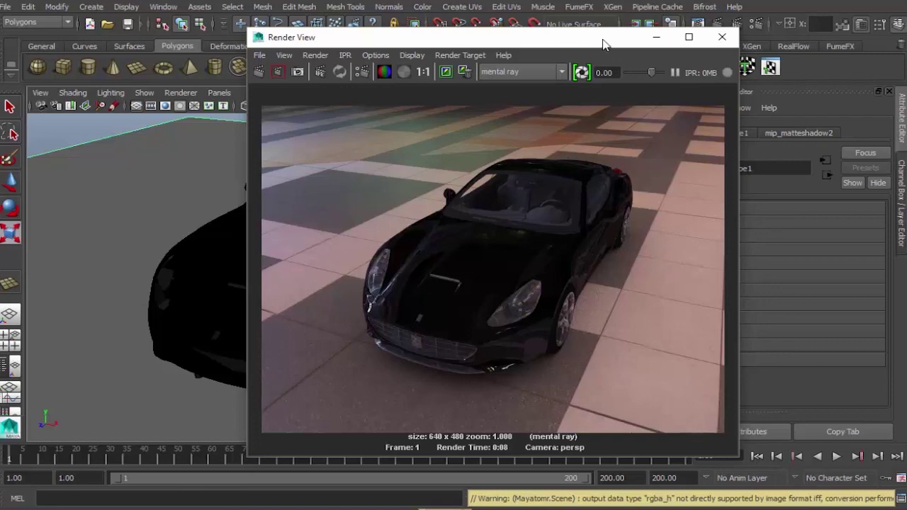
drag(602, 44, 593, 33)
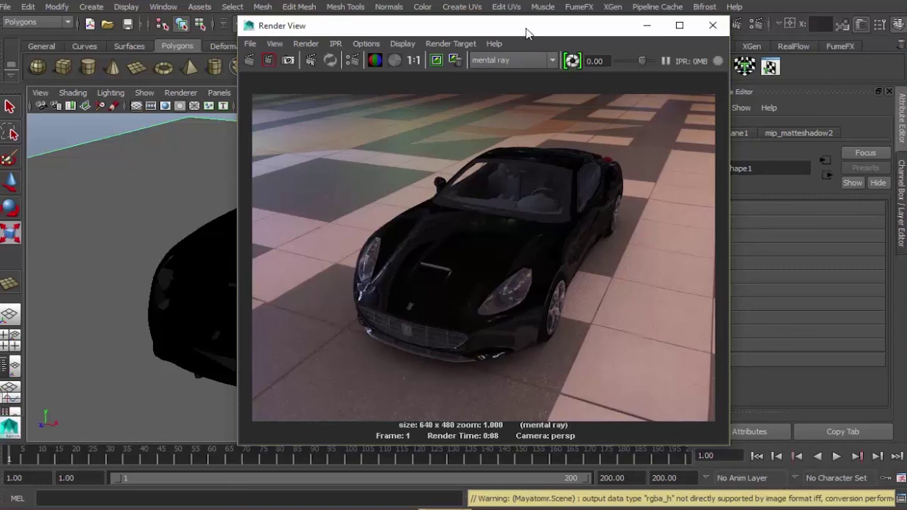
drag(529, 33, 466, 28)
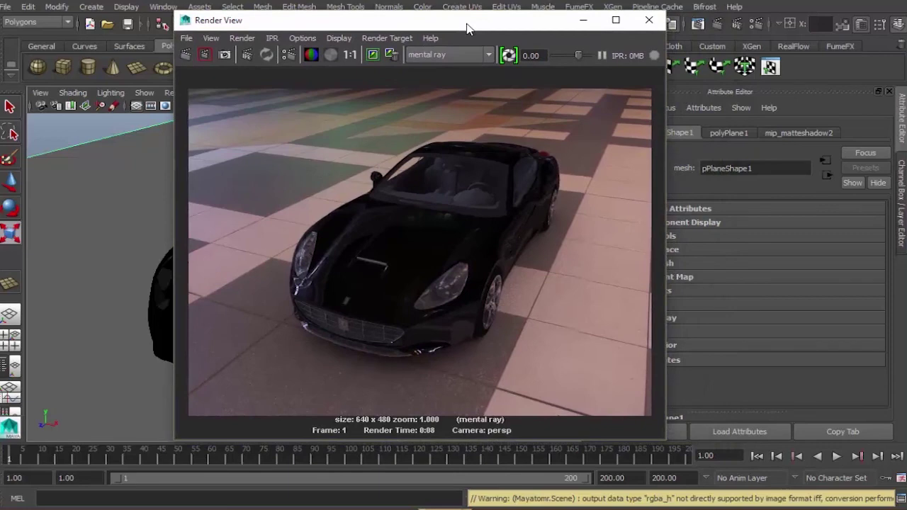